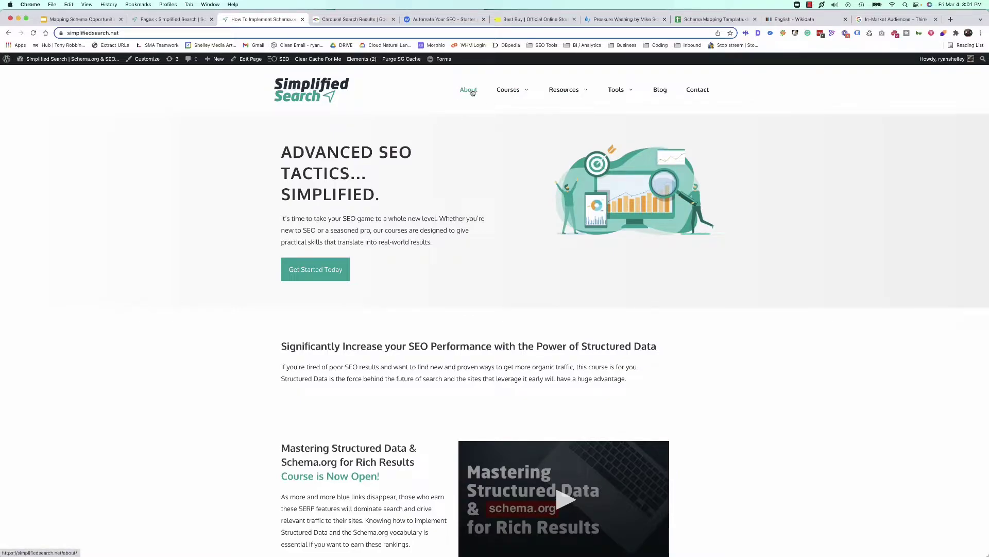
# Review the Simplified Search site's main navigation, and switch to the Best Buy homepage to examine its content down to the footer links
pyautogui.moveTo(526, 90)
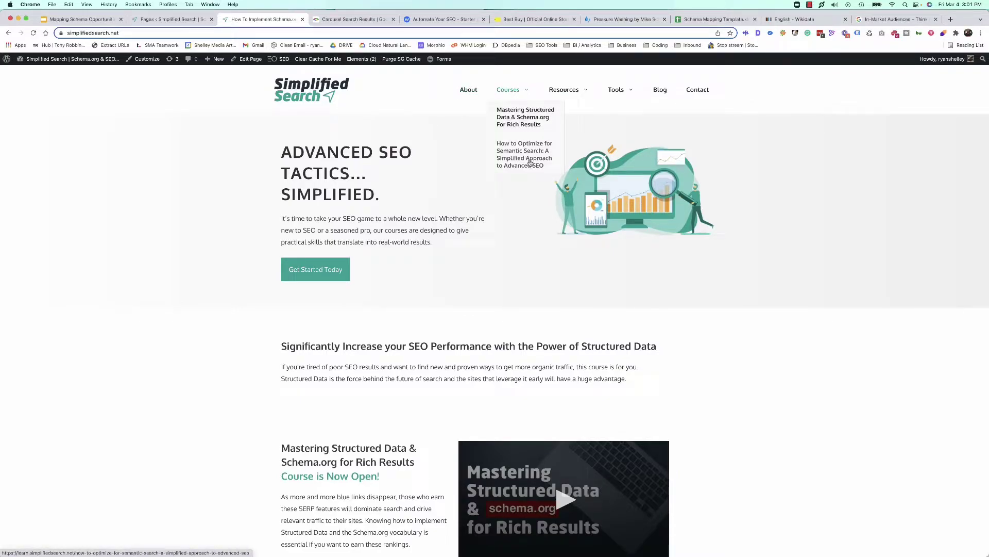
pyautogui.moveTo(564, 91)
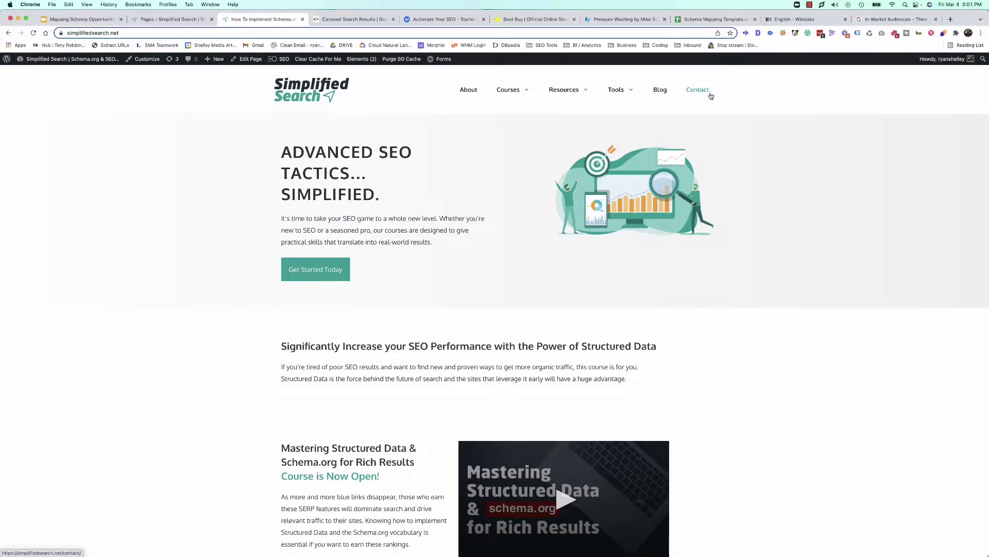
pyautogui.click(498, 20)
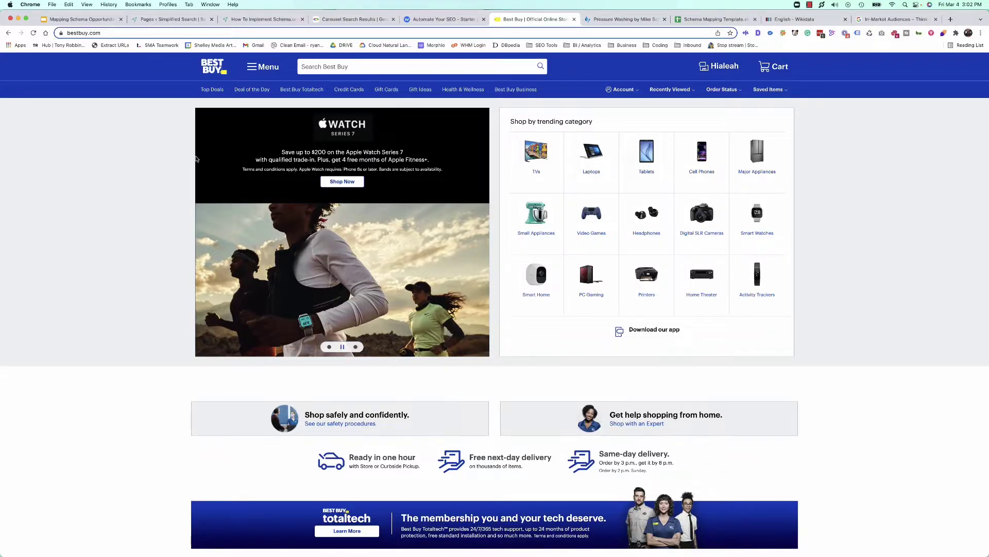
pyautogui.scroll(-6, 197, 159)
pyautogui.scroll(-15, 197, 159)
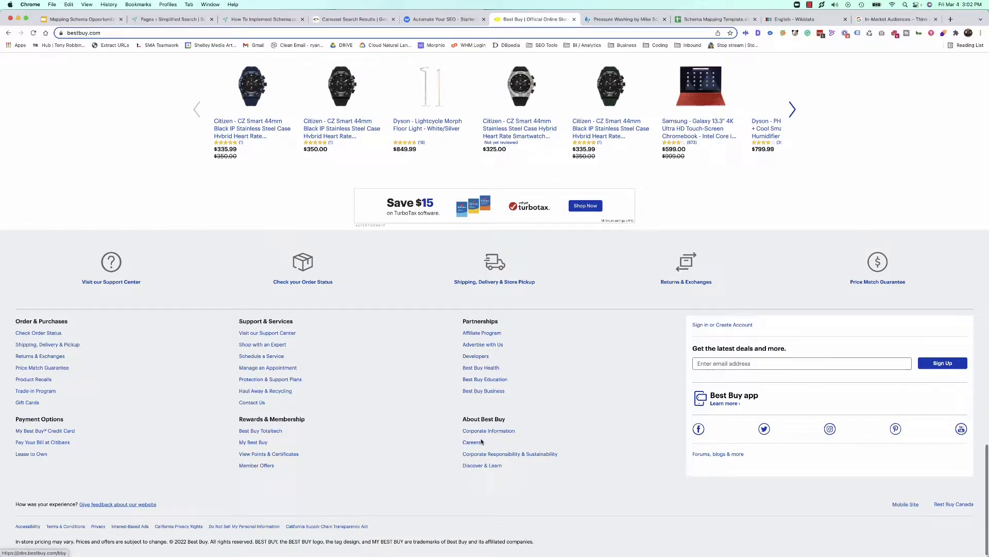
pyautogui.scroll(-1, 486, 442)
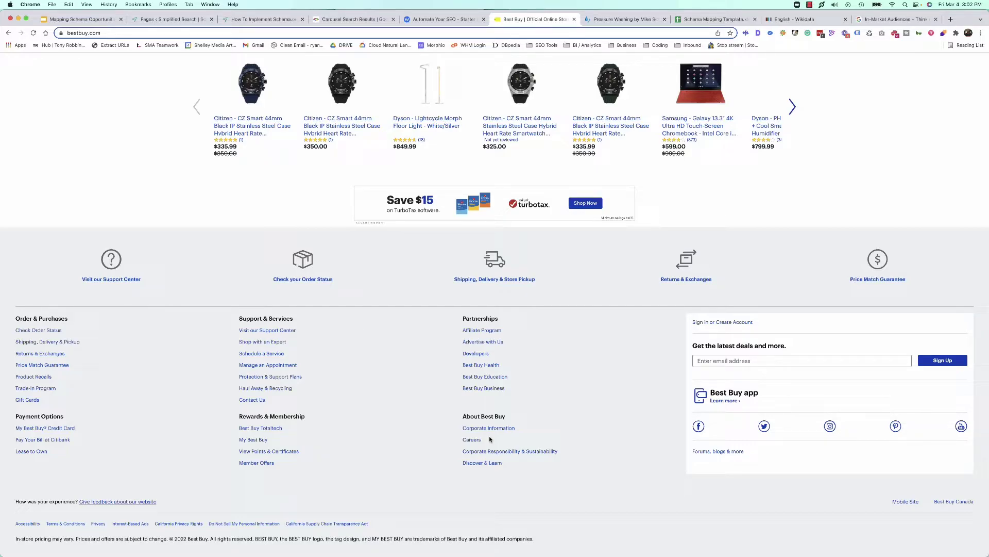
# Switch to the Schema Mapping Template spreadsheet, close the conditional format rules and select the services page URL cell
pyautogui.hotkey('ctrl', 'Tab')
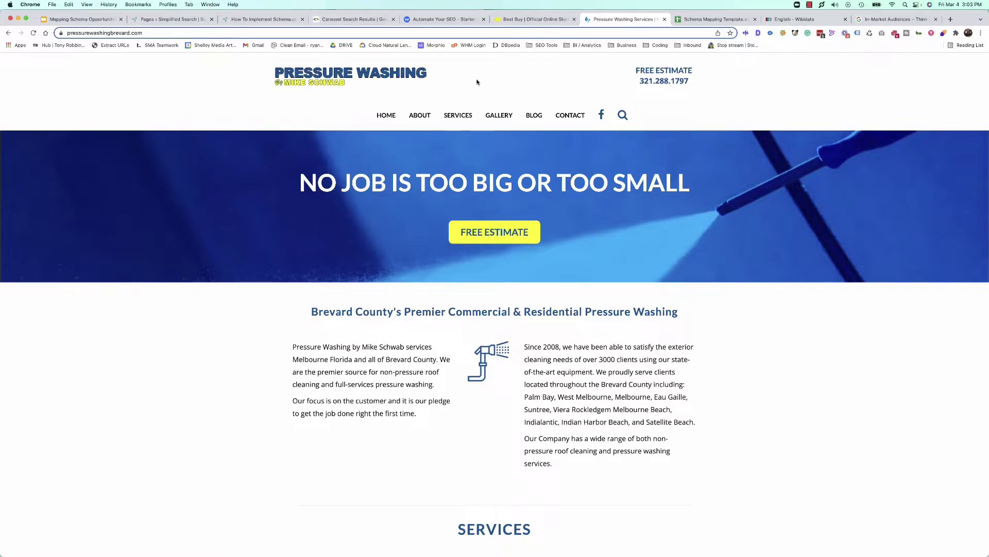
pyautogui.hotkey('ctrl', 'Tab')
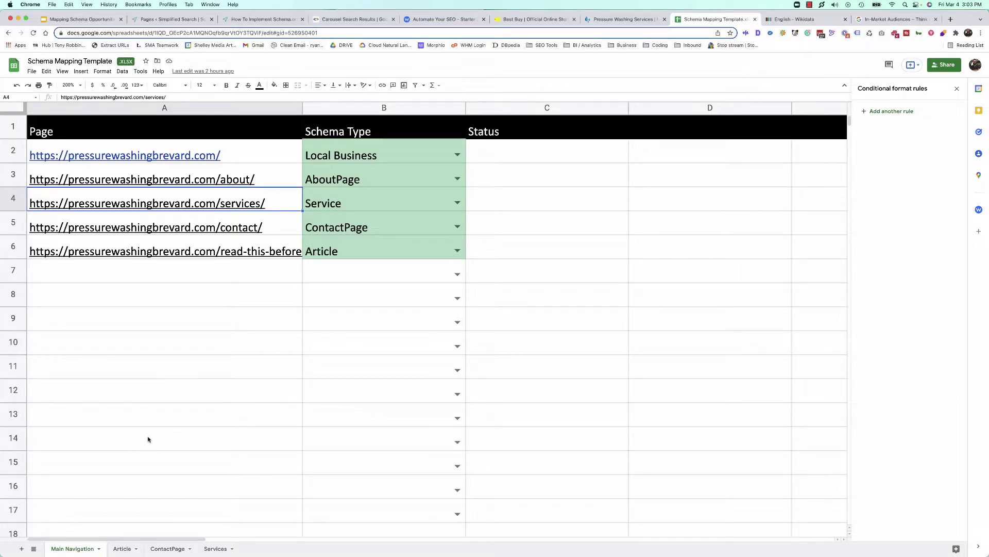
pyautogui.click(958, 91)
pyautogui.click(239, 195)
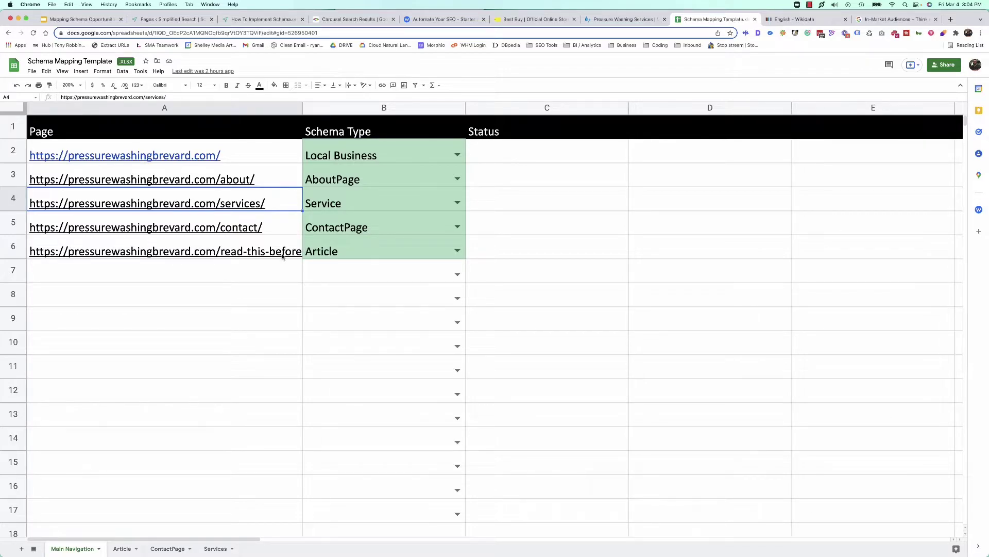
# Open the Article structured data guide in Google Search Central and read from its guidelines through the structured data type definitions
pyautogui.click(338, 19)
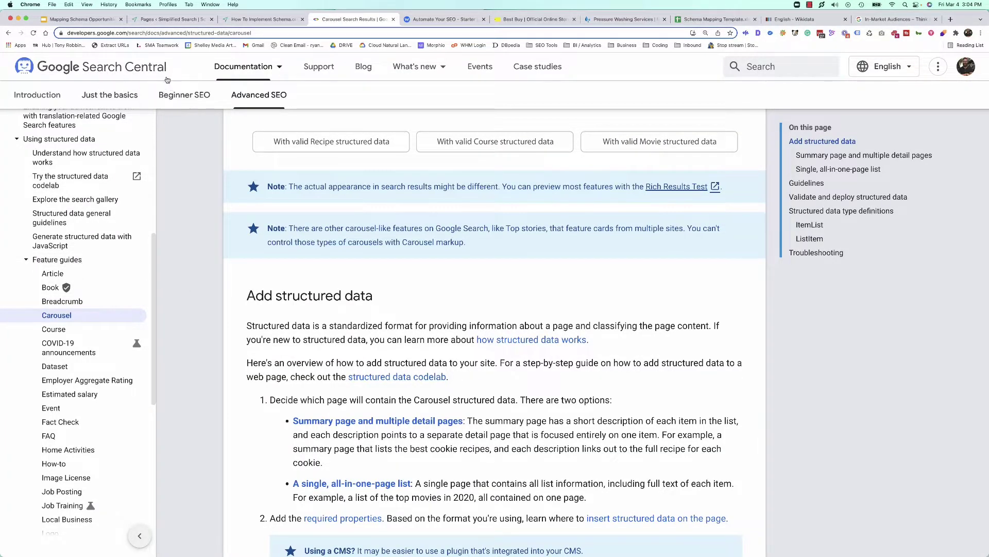
pyautogui.click(53, 274)
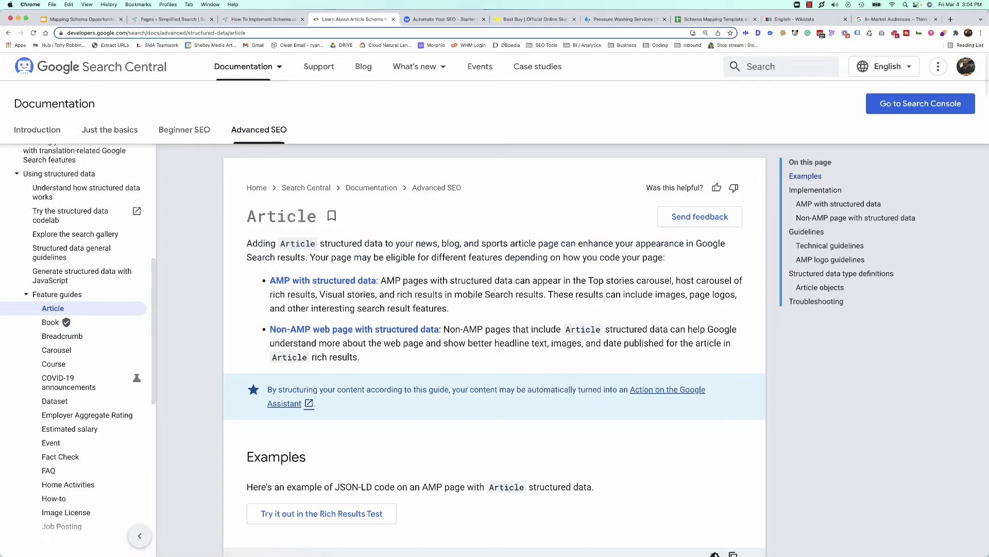
pyautogui.click(807, 233)
pyautogui.scroll(-15, 426, 232)
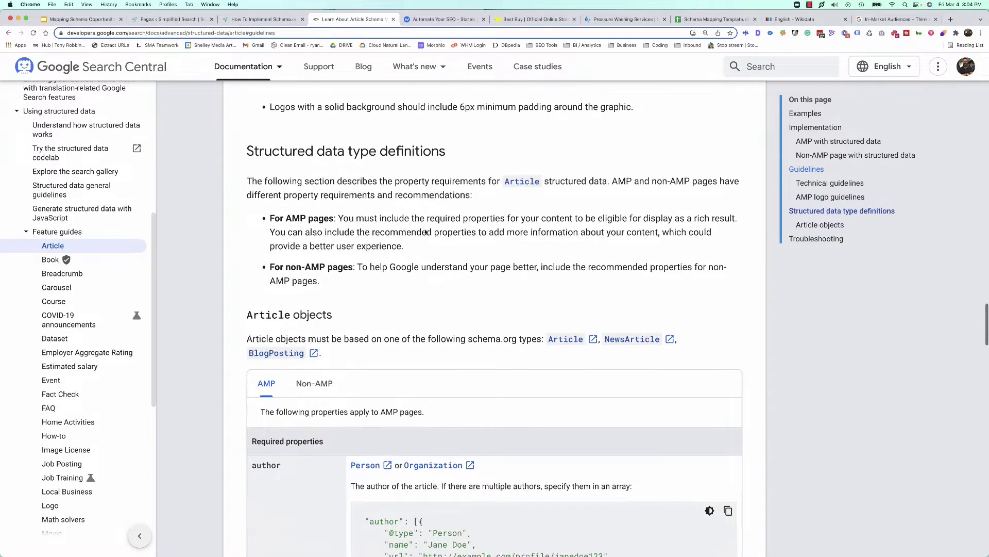
pyautogui.scroll(5, 425, 231)
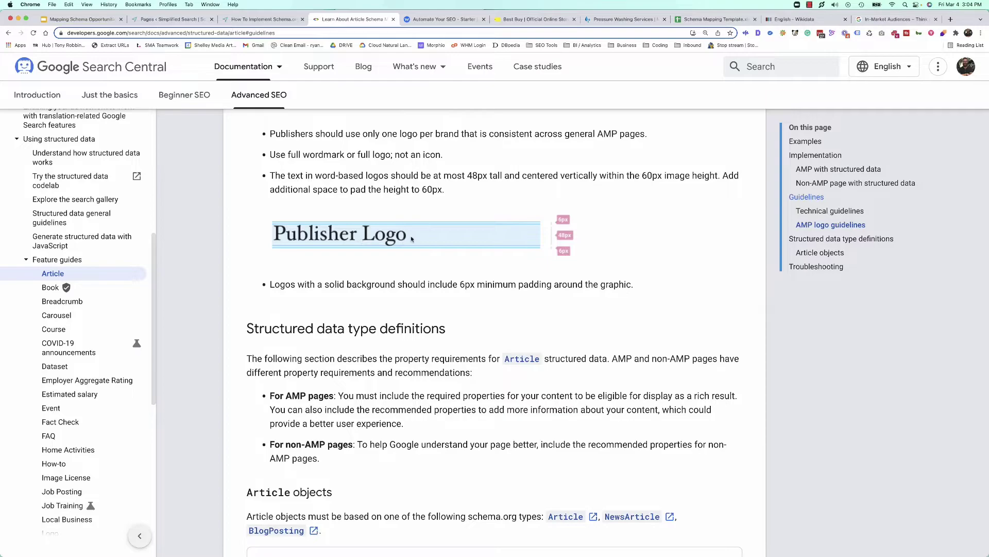
pyautogui.scroll(-8, 407, 240)
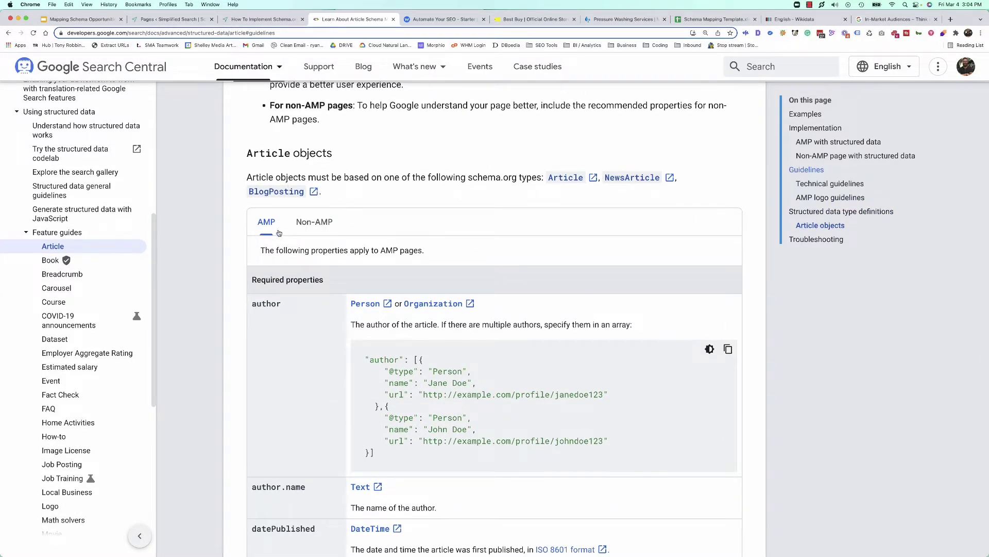
# Examine the recommended non-AMP properties and the required AMP properties listed for Article objects
pyautogui.click(314, 221)
pyautogui.scroll(-1, 374, 217)
pyautogui.scroll(-3, 374, 216)
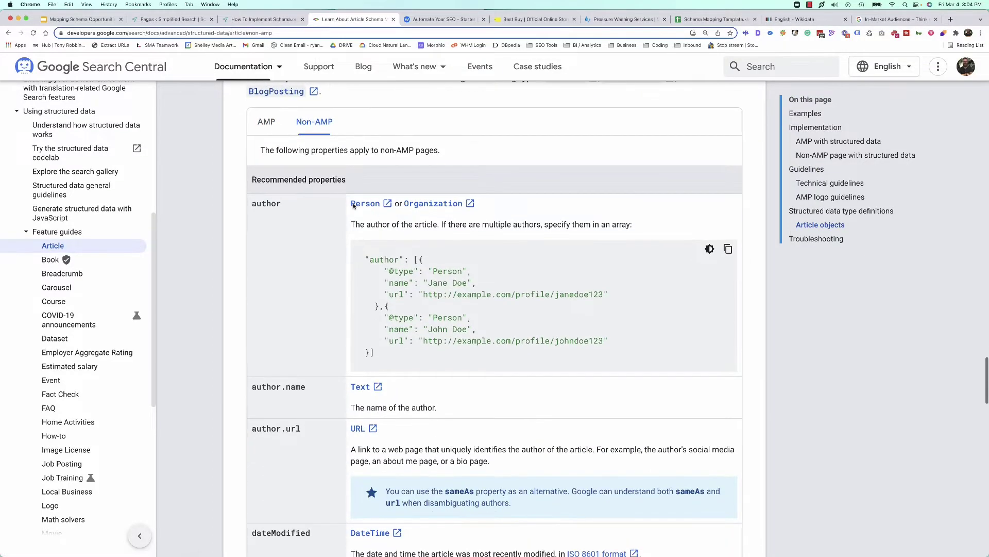
pyautogui.scroll(-15, 373, 296)
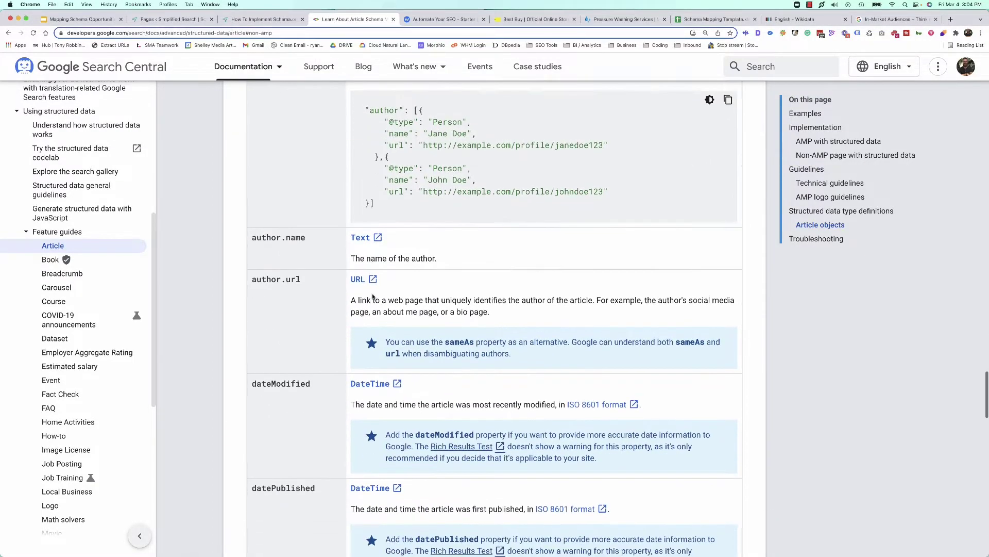
pyautogui.scroll(-12, 374, 296)
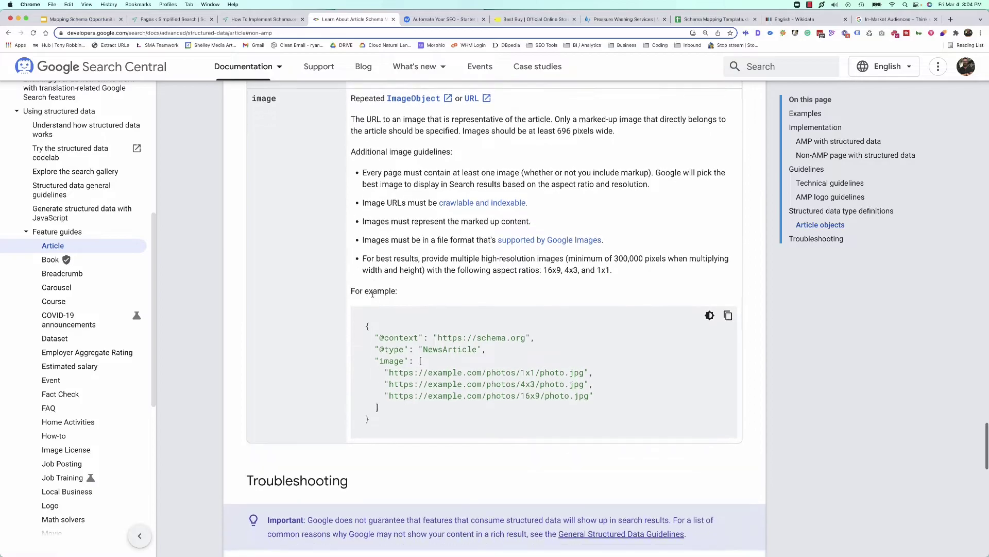
pyautogui.scroll(20, 373, 294)
pyautogui.scroll(11, 373, 294)
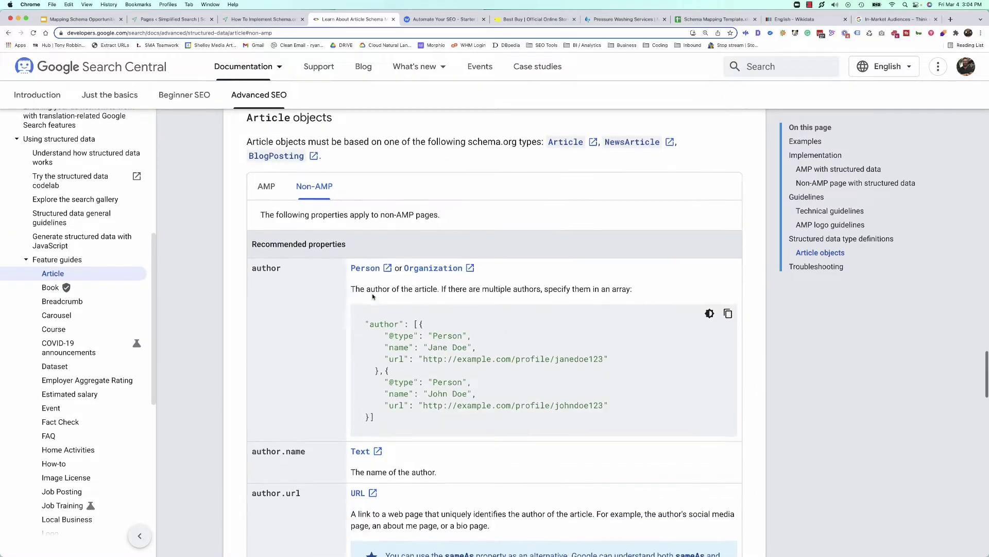
pyautogui.click(268, 245)
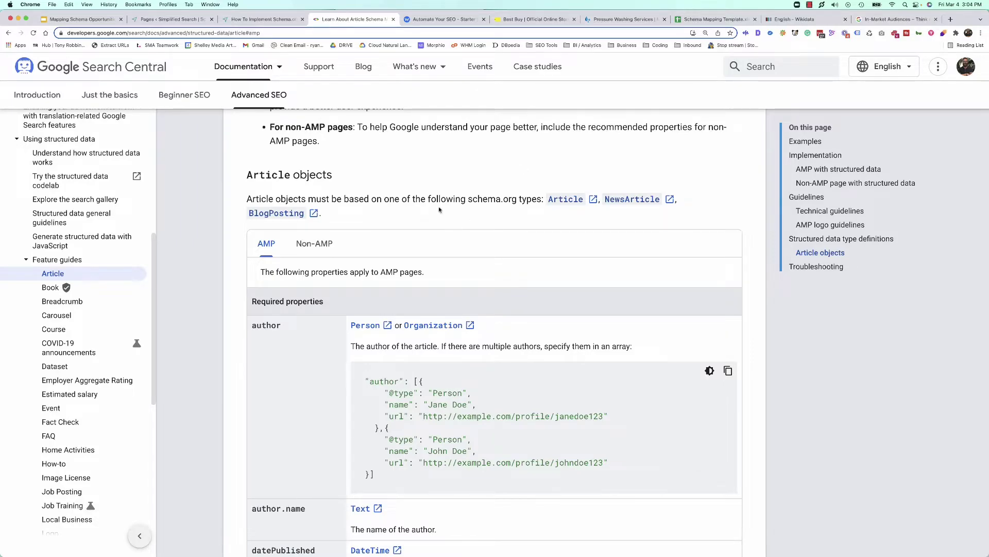
pyautogui.scroll(-7, 424, 277)
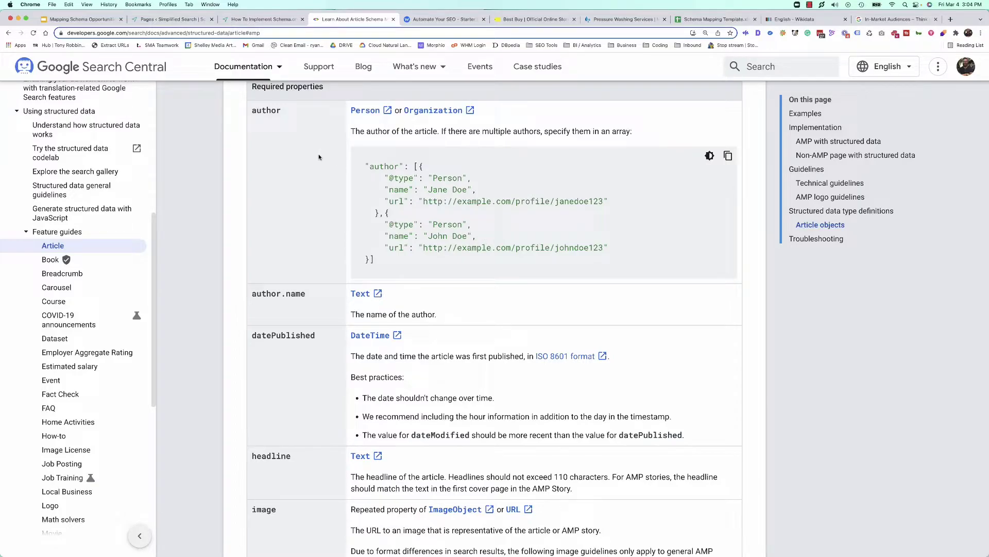
# Open the Structured Data Generator on the Simplified Search site and examine its Article form and JSON-LD output
pyautogui.click(246, 19)
pyautogui.moveTo(618, 89)
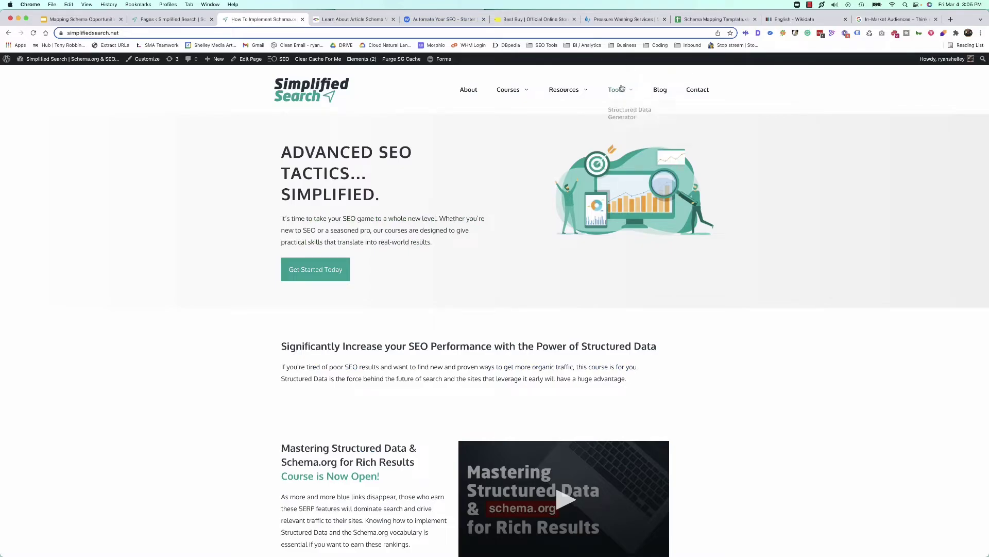
pyautogui.click(620, 115)
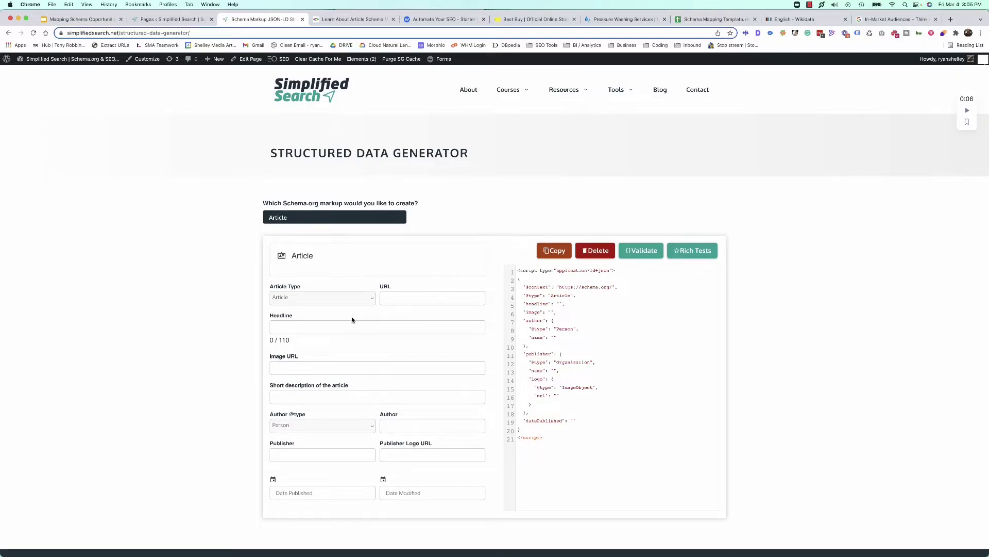
pyautogui.scroll(-2, 363, 300)
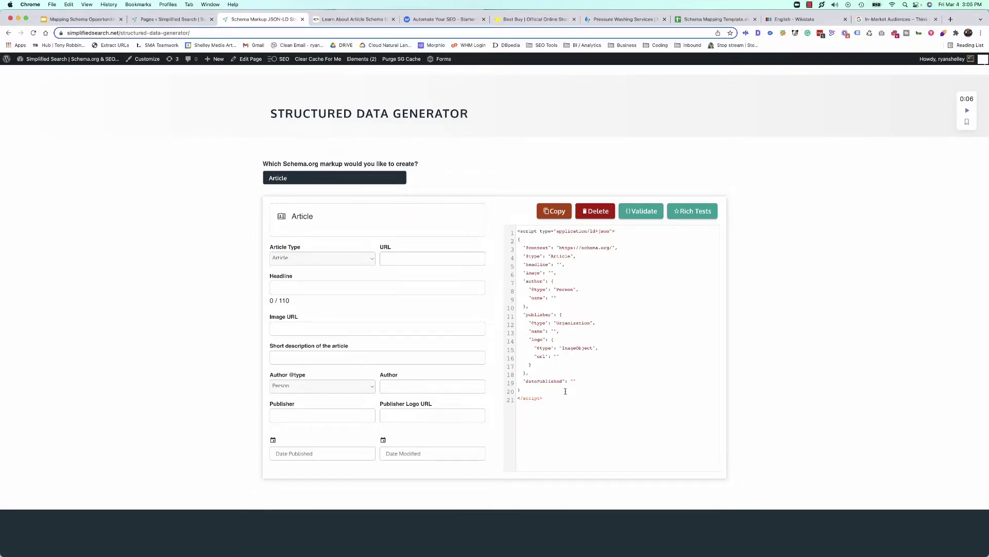
# Switch to the Services sheet of the Schema Mapping Template, review its columns and widen the URL column
pyautogui.click(714, 19)
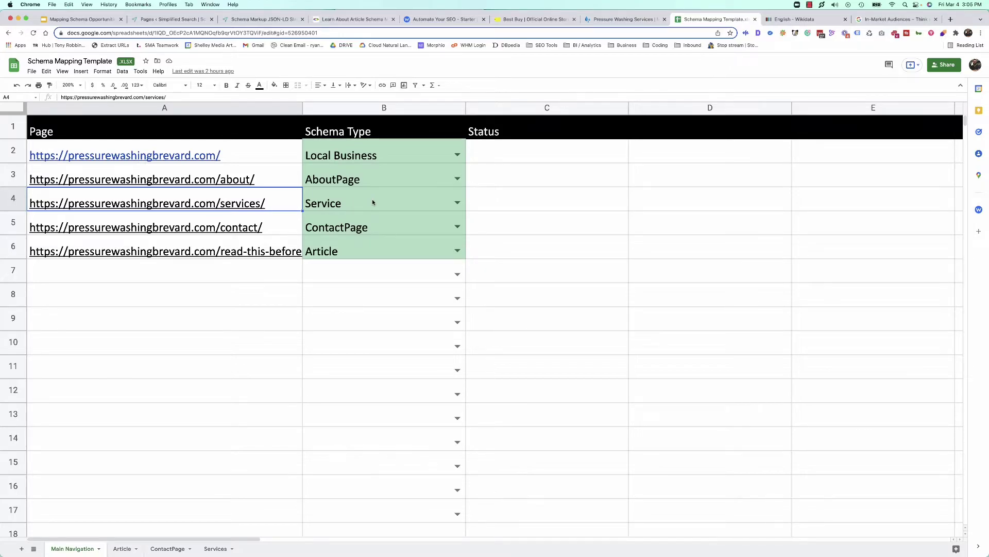
pyautogui.click(215, 549)
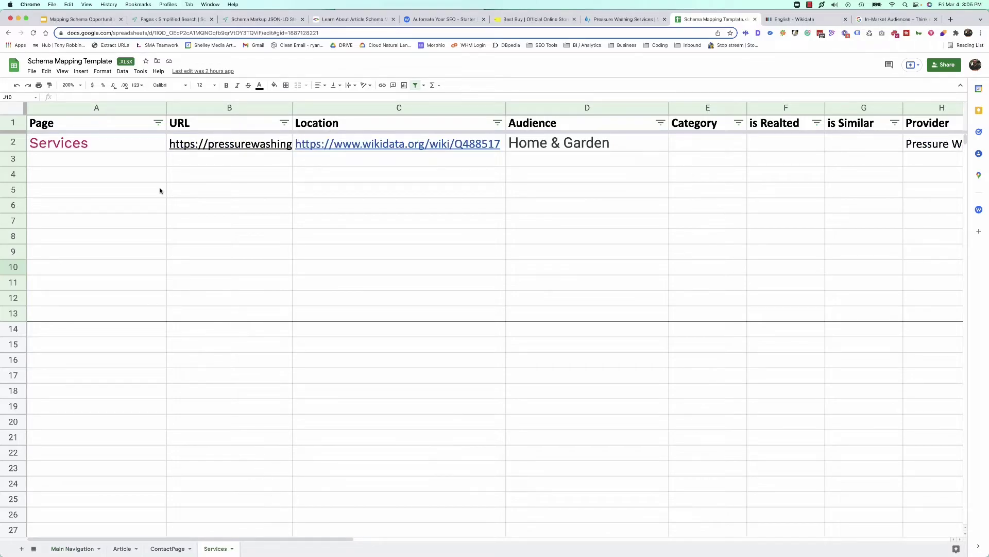
pyautogui.hscroll(10, 177, 180)
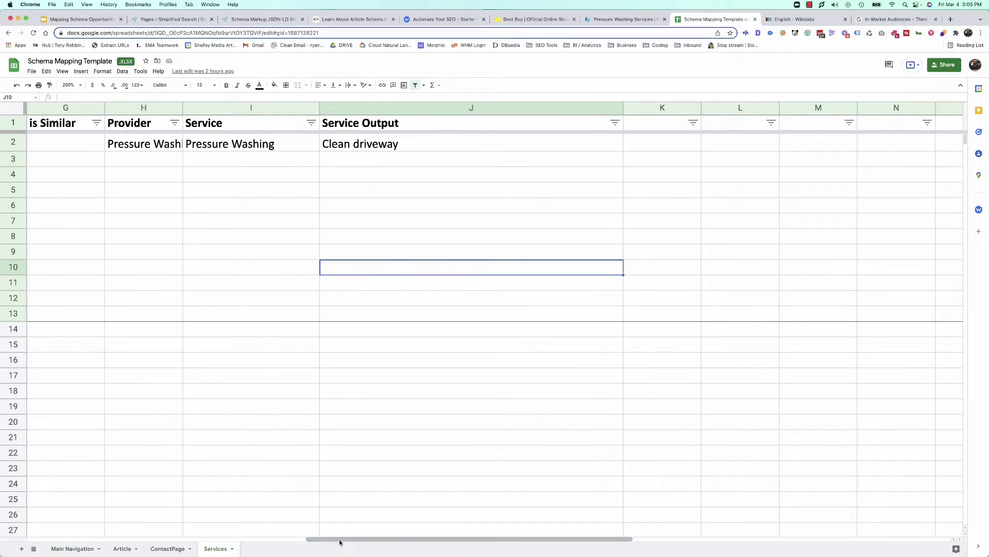
pyautogui.moveTo(341, 539); pyautogui.dragTo(13, 524)
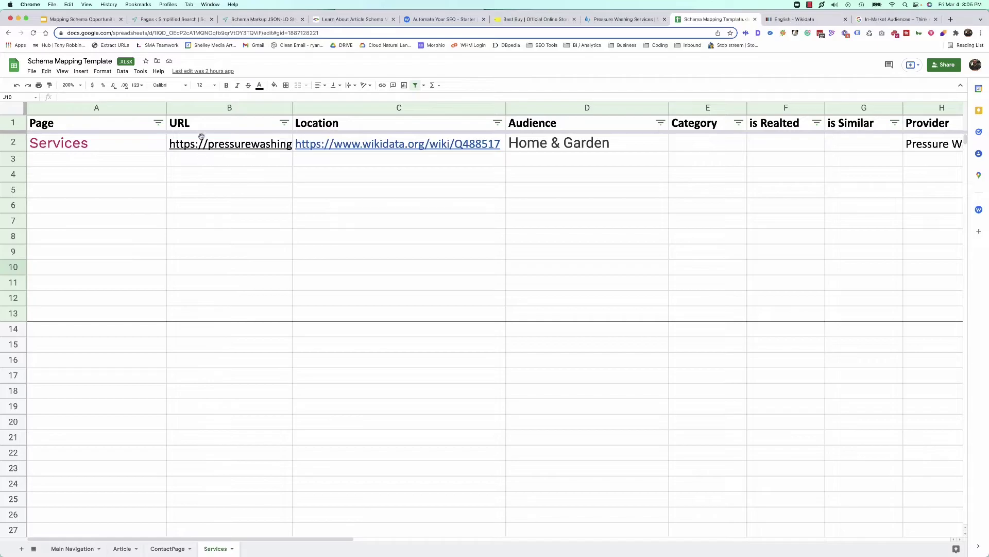
pyautogui.moveTo(292, 107); pyautogui.dragTo(328, 108)
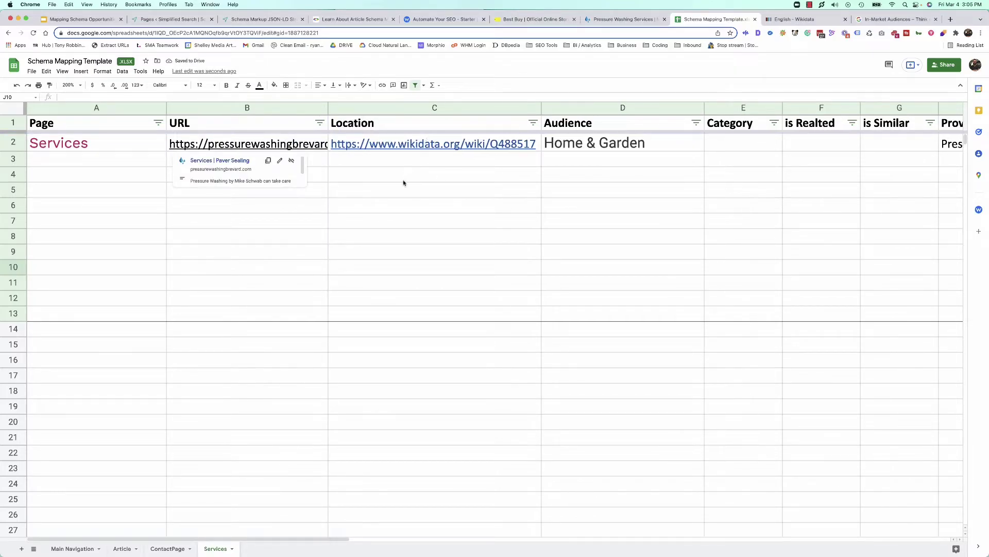
# Preview the Wikidata link in the Location column of the Services row
pyautogui.click(419, 155)
pyautogui.moveTo(419, 155)
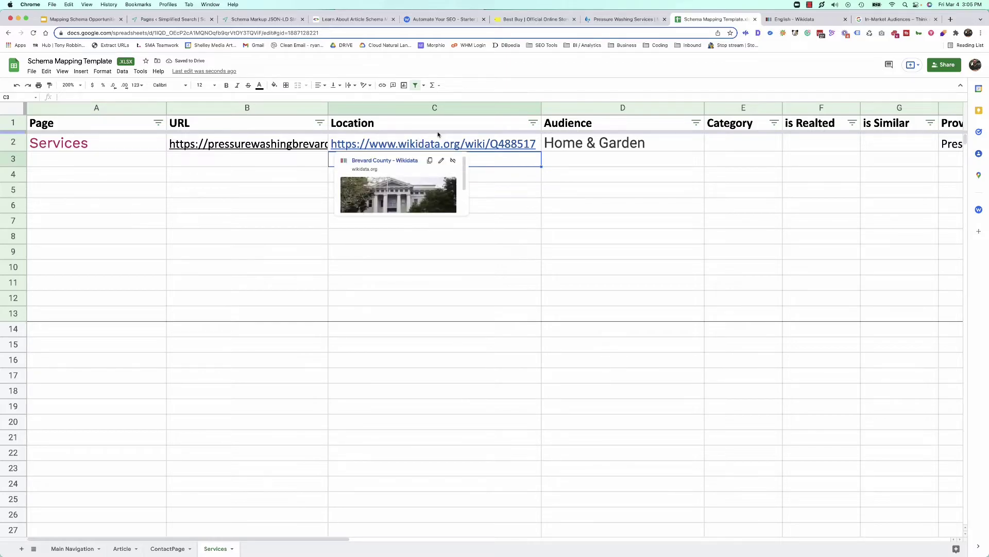
pyautogui.click(526, 193)
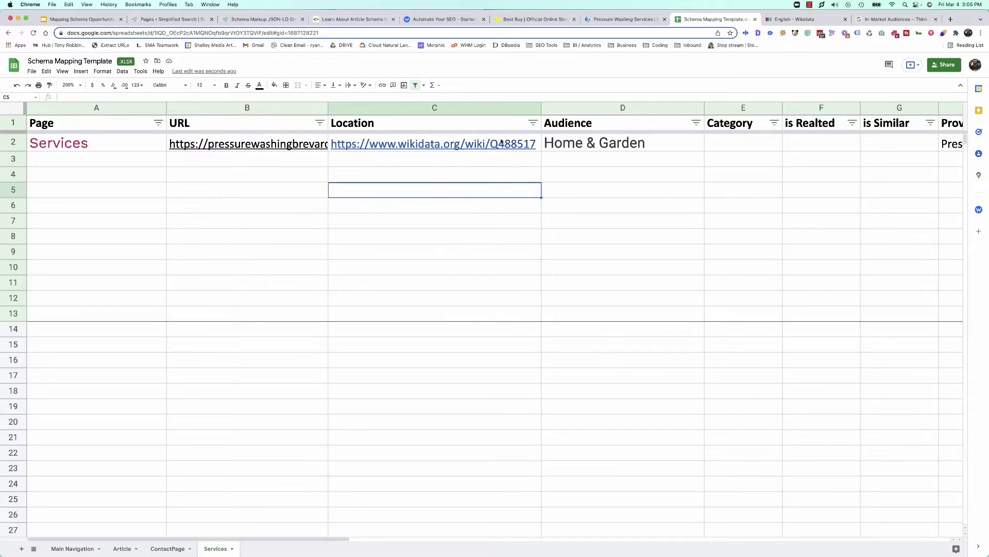
pyautogui.moveTo(489, 148)
# Switch to the Think with Google In-Market Audiences page and review the list of available audiences
pyautogui.click(894, 19)
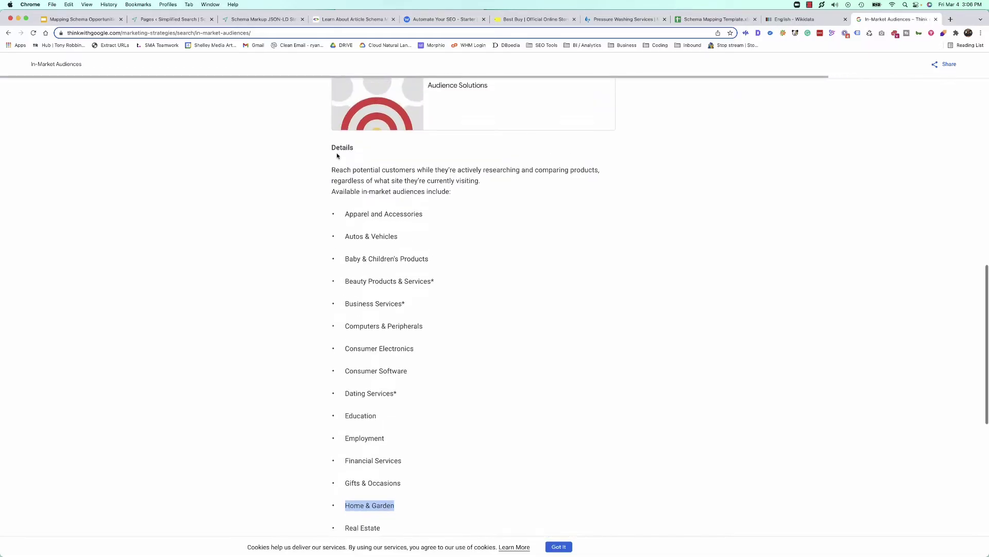
pyautogui.scroll(2, 338, 155)
pyautogui.scroll(-2, 319, 156)
pyautogui.click(292, 157)
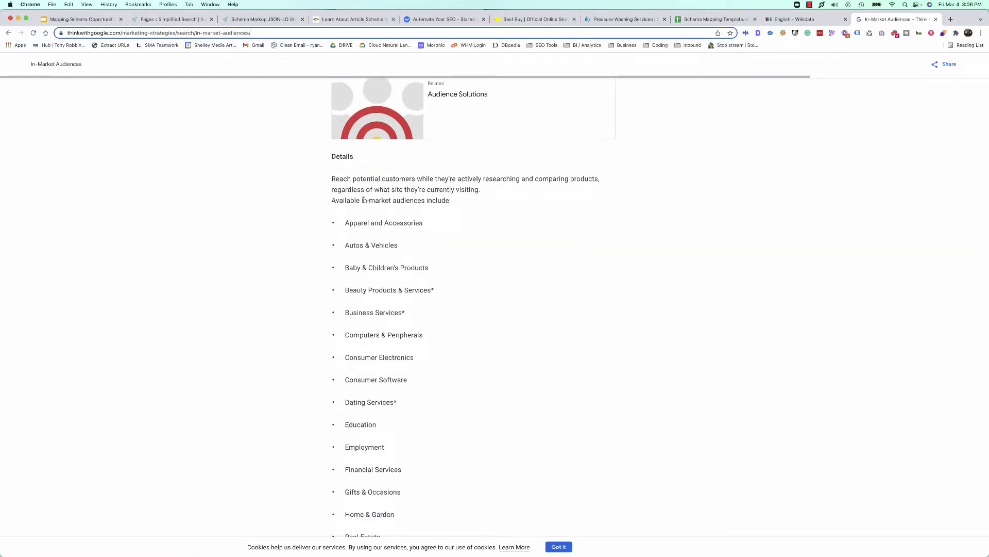
pyautogui.scroll(-3, 354, 179)
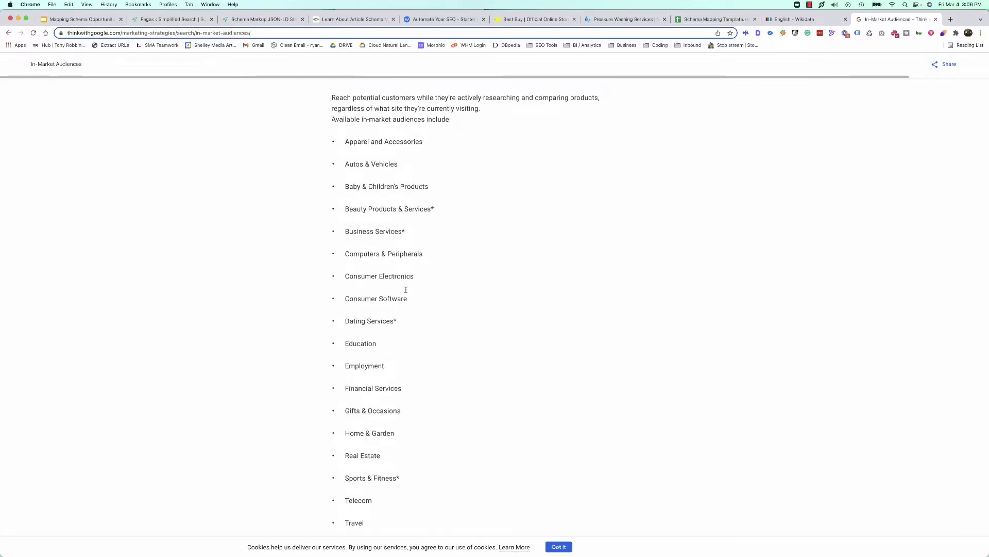
pyautogui.scroll(-1, 405, 292)
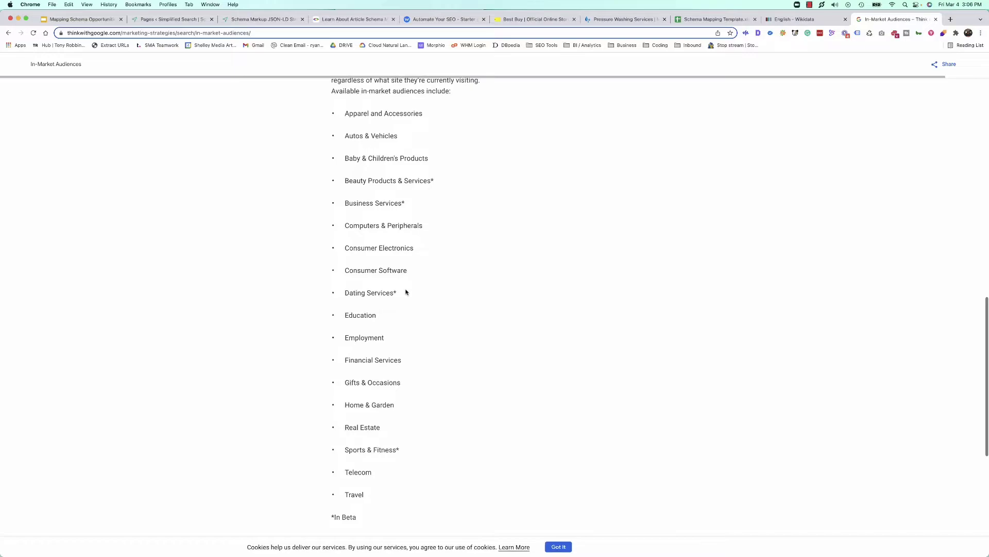
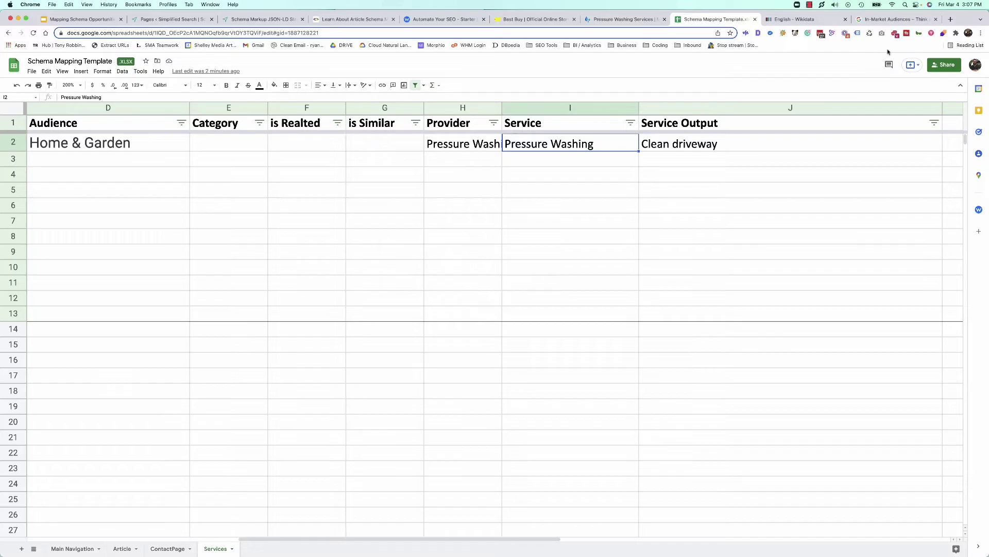
# Open schema.org in a new browser tab, search it for "service" and open the Service type page
pyautogui.click(950, 21)
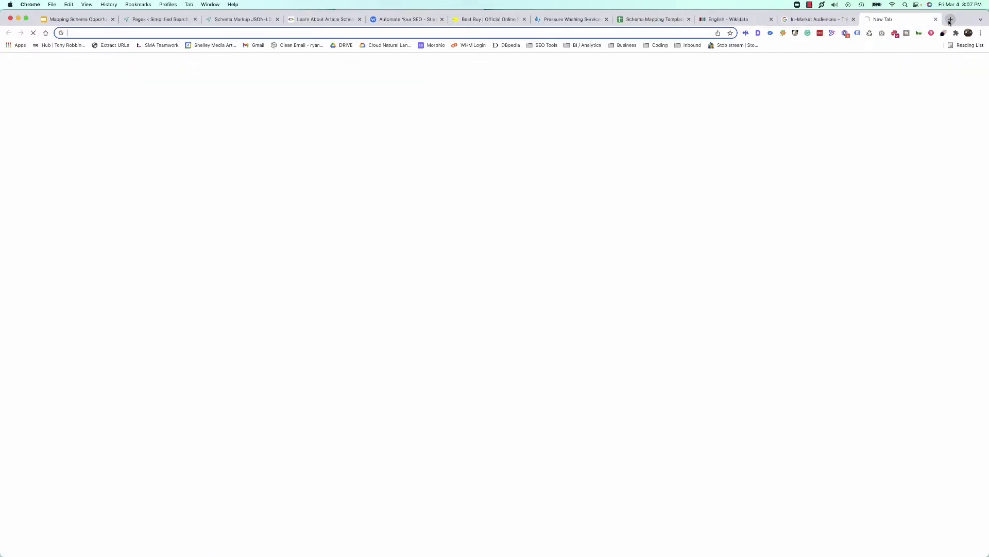
pyautogui.write('schema.org')
pyautogui.press('Return')
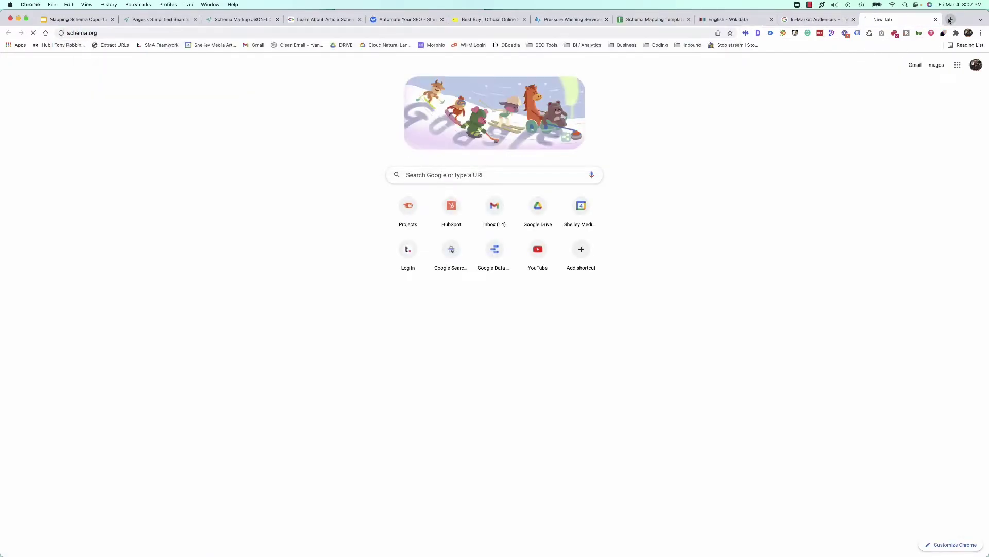
pyautogui.click(691, 78)
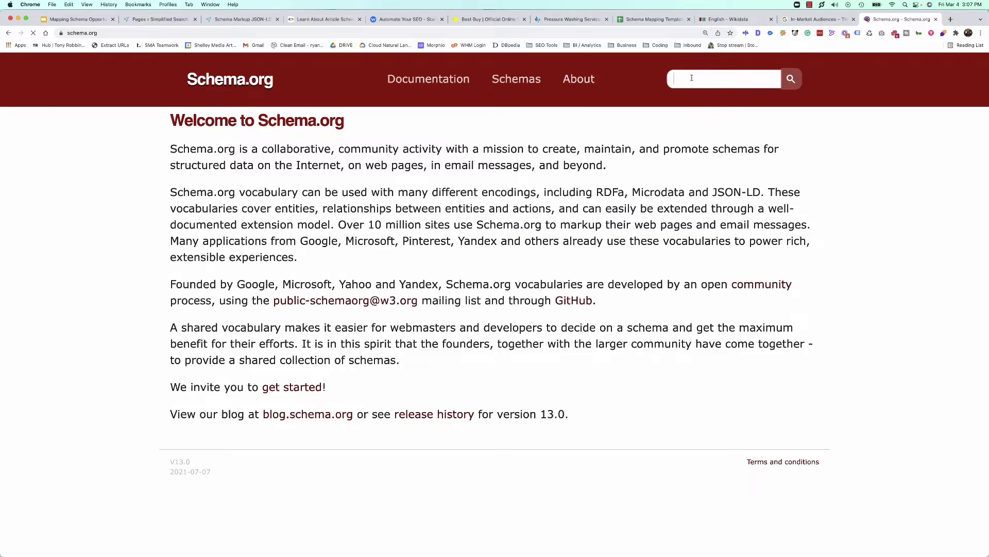
pyautogui.write('service')
pyautogui.press('Return')
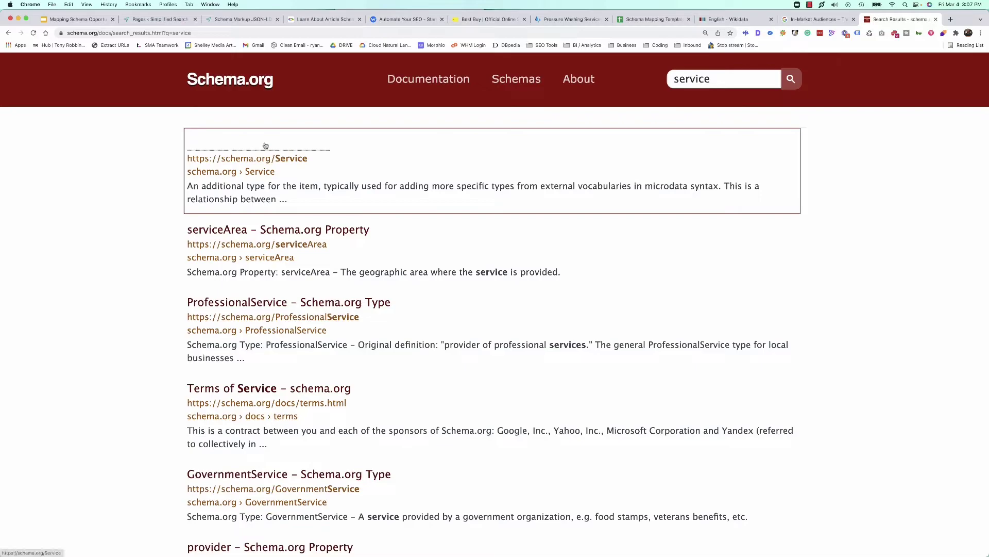
pyautogui.click(265, 145)
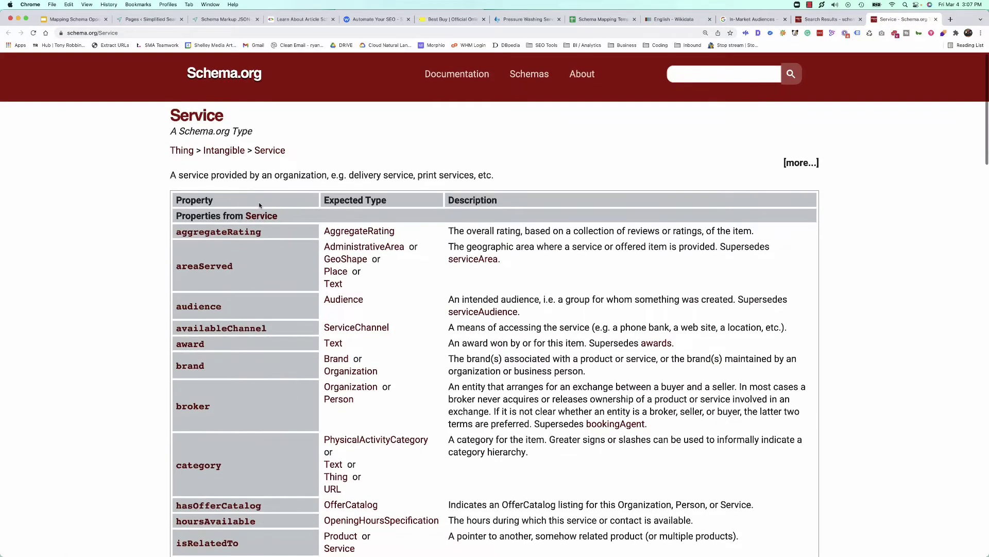
# Review the property table of the Service type, including expected types and descriptions, down to the examples
pyautogui.scroll(-1, 258, 206)
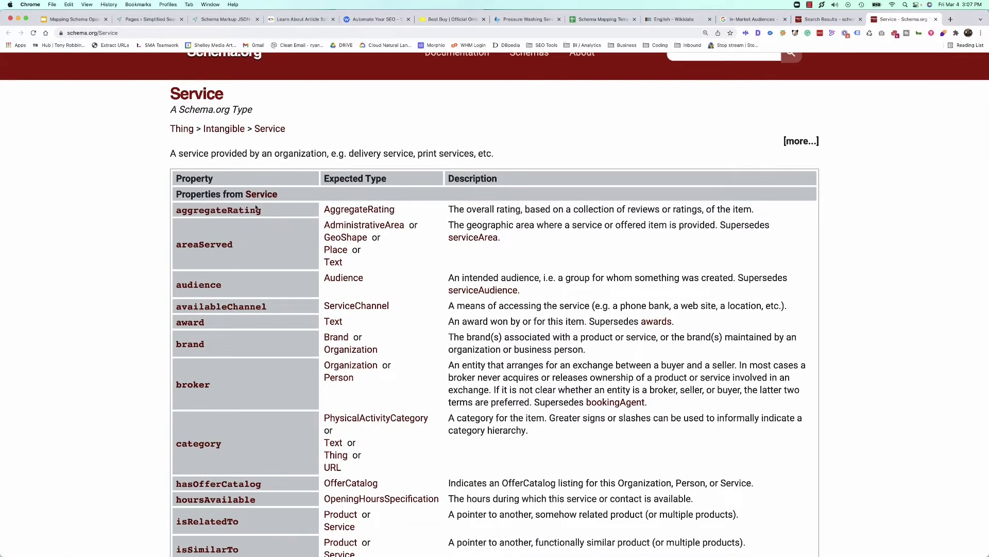
pyautogui.scroll(-3, 249, 244)
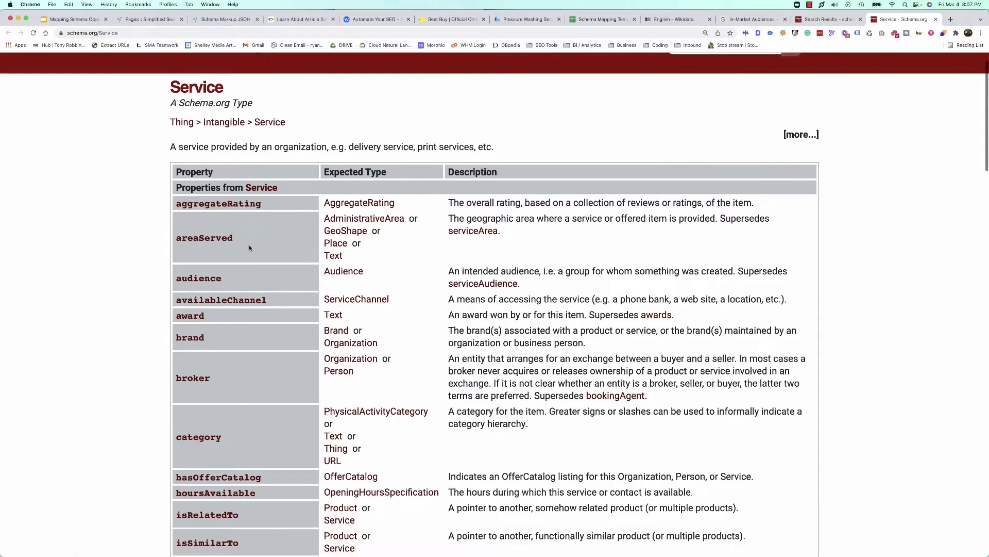
pyautogui.scroll(-10, 249, 249)
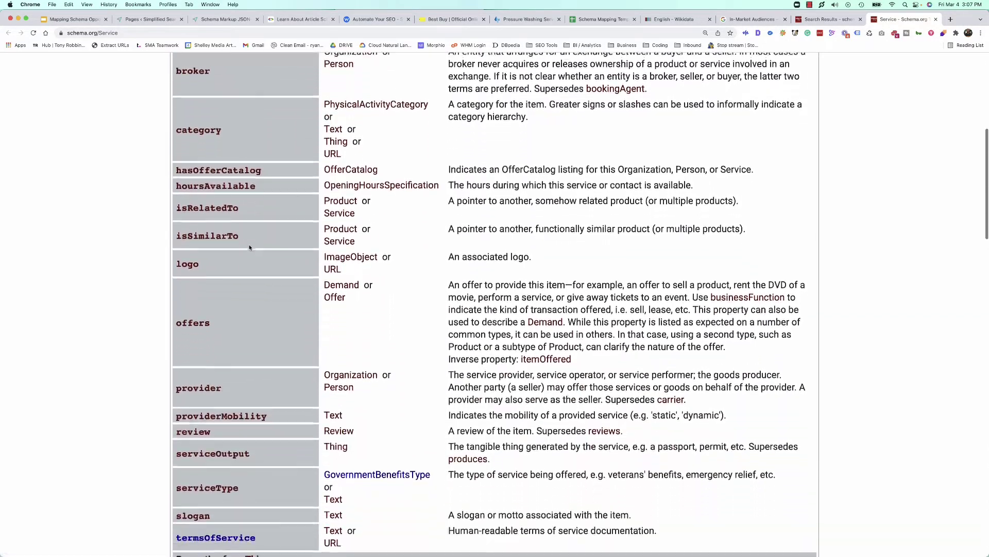
pyautogui.scroll(-3, 287, 287)
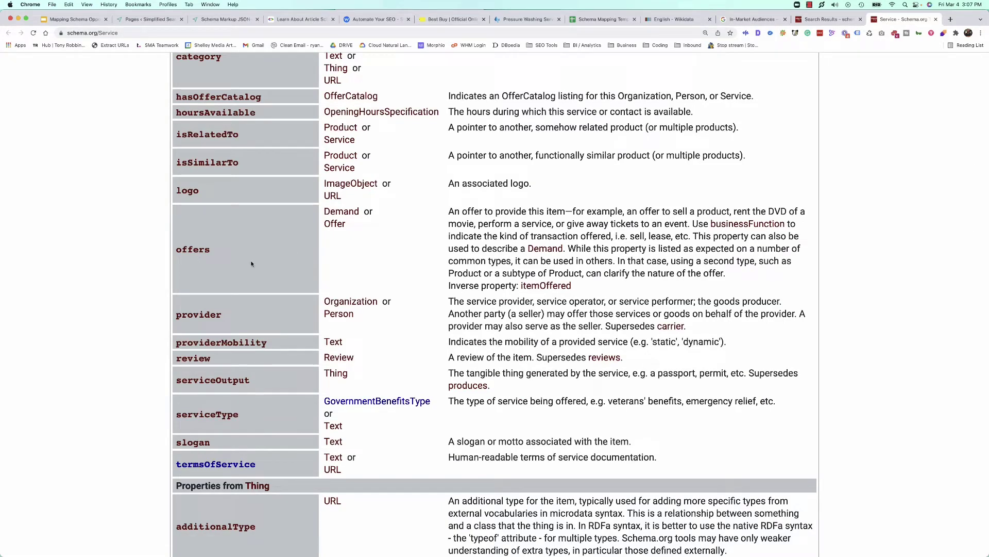
pyautogui.scroll(-20, 270, 253)
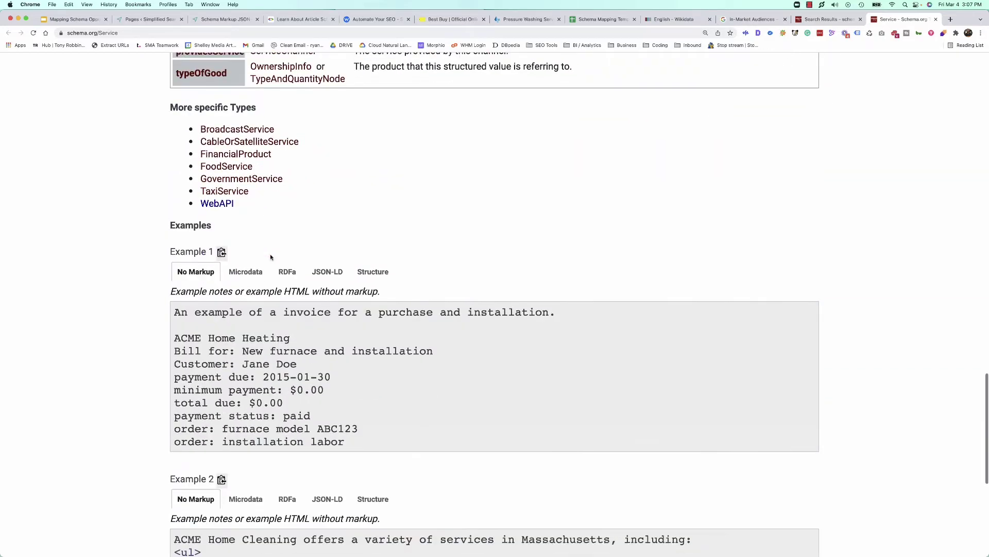
# Show the JSON-LD version of Example 1 on the Service page and read through its code
pyautogui.click(327, 271)
pyautogui.scroll(-3, 327, 271)
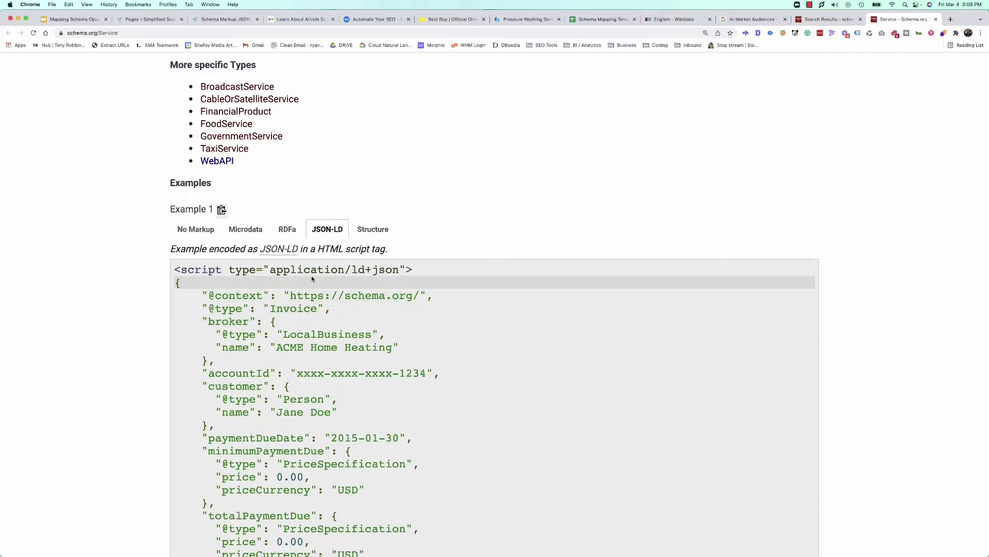
pyautogui.scroll(-5, 273, 272)
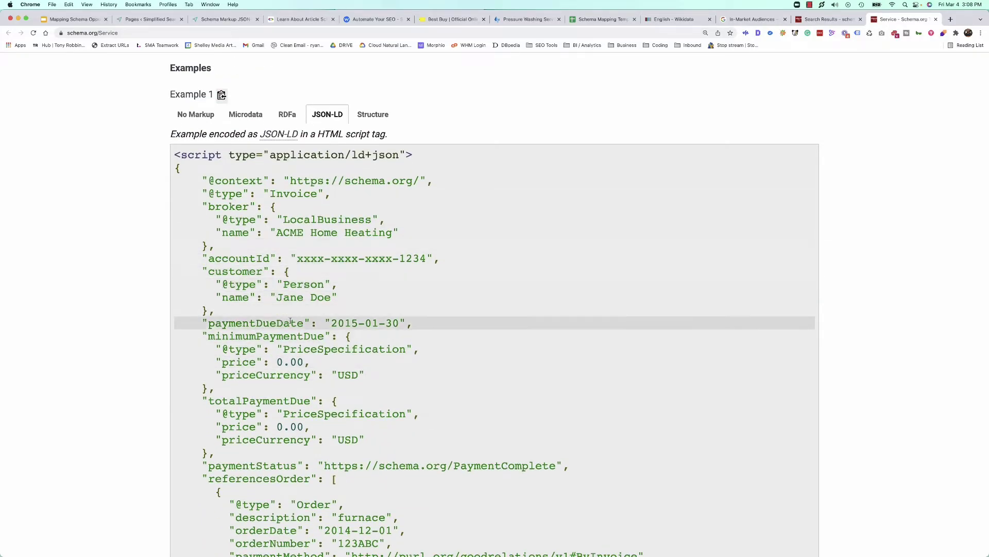
pyautogui.scroll(-7, 273, 364)
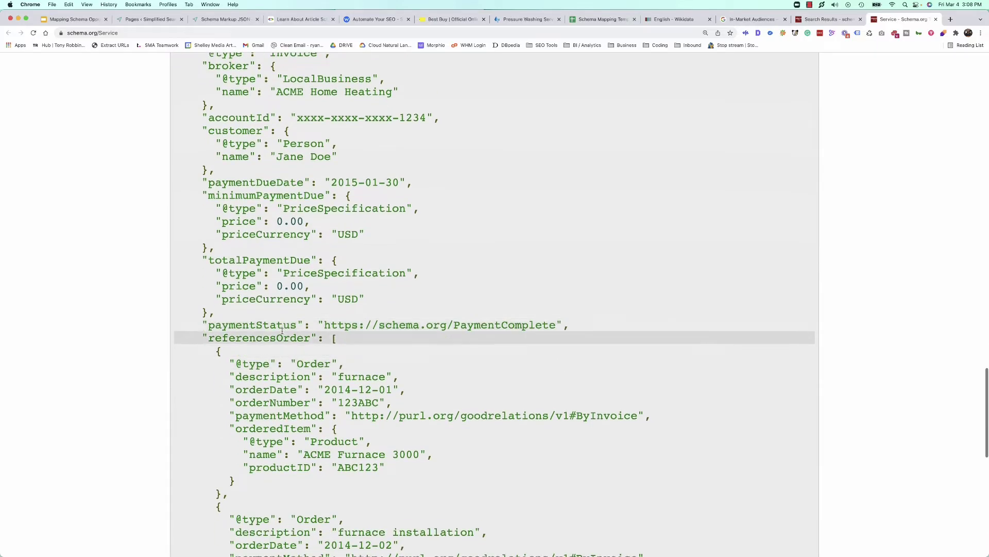
pyautogui.scroll(15, 274, 328)
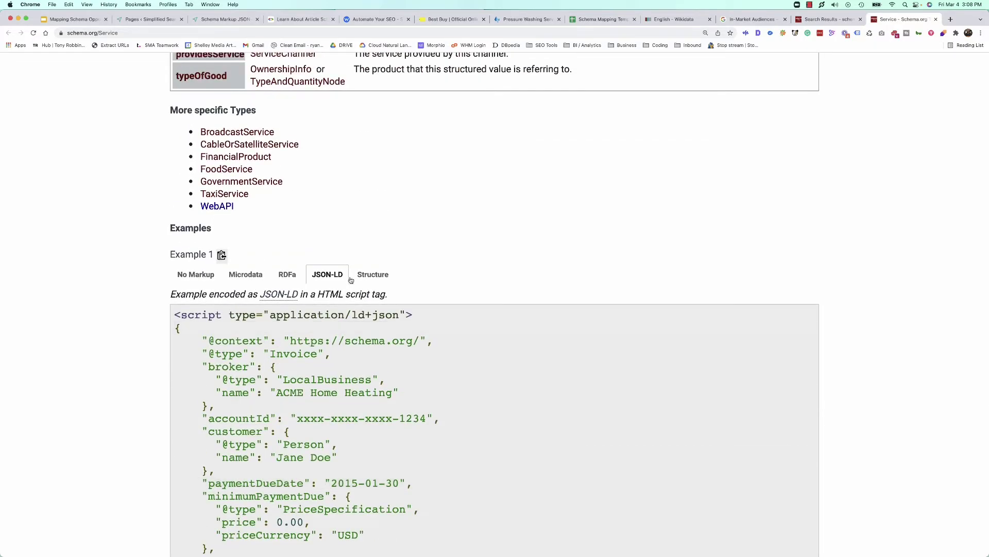
# Return Example 1 to its version without markup and examine the JSON-LD code of Example 2
pyautogui.click(194, 274)
pyautogui.scroll(-7, 267, 312)
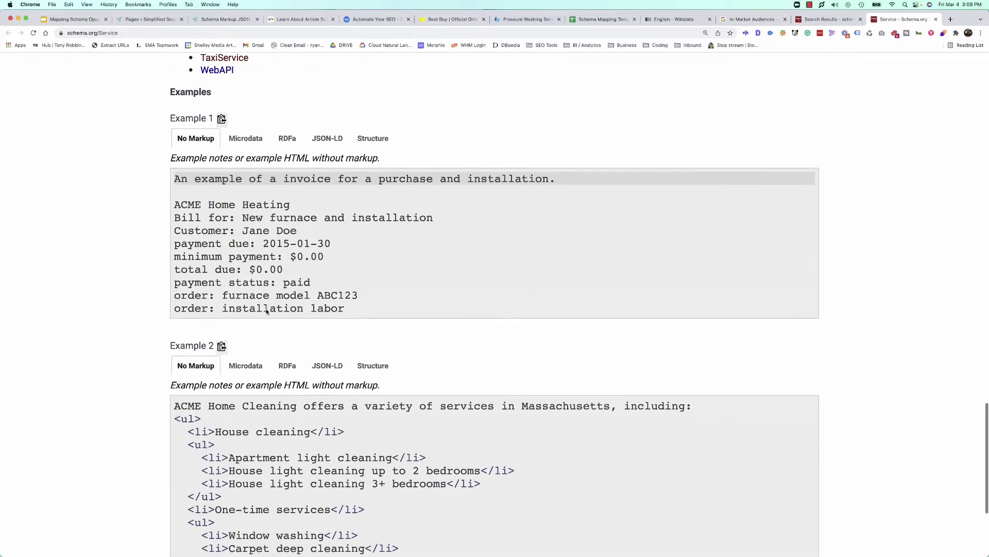
pyautogui.scroll(-5, 266, 311)
pyautogui.click(324, 276)
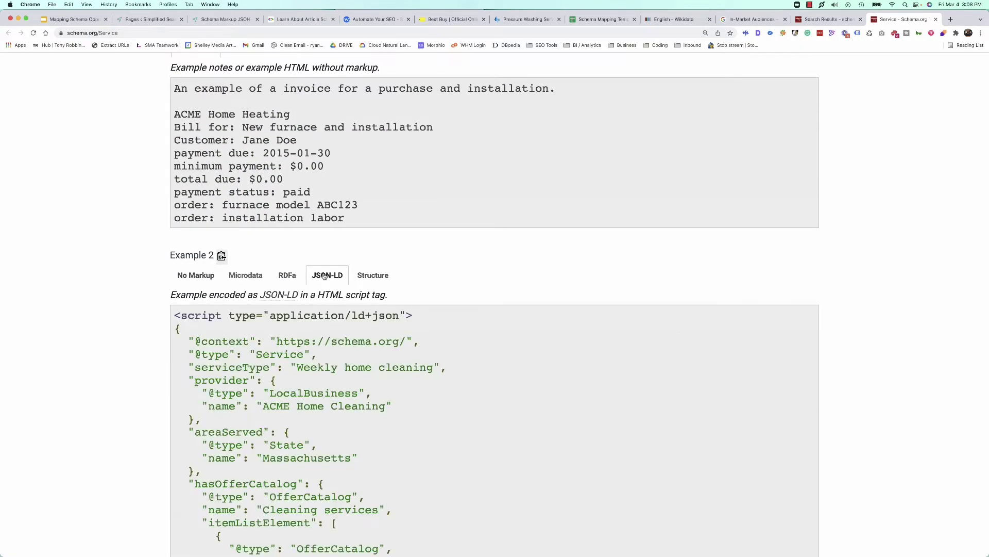
pyautogui.scroll(-13, 266, 309)
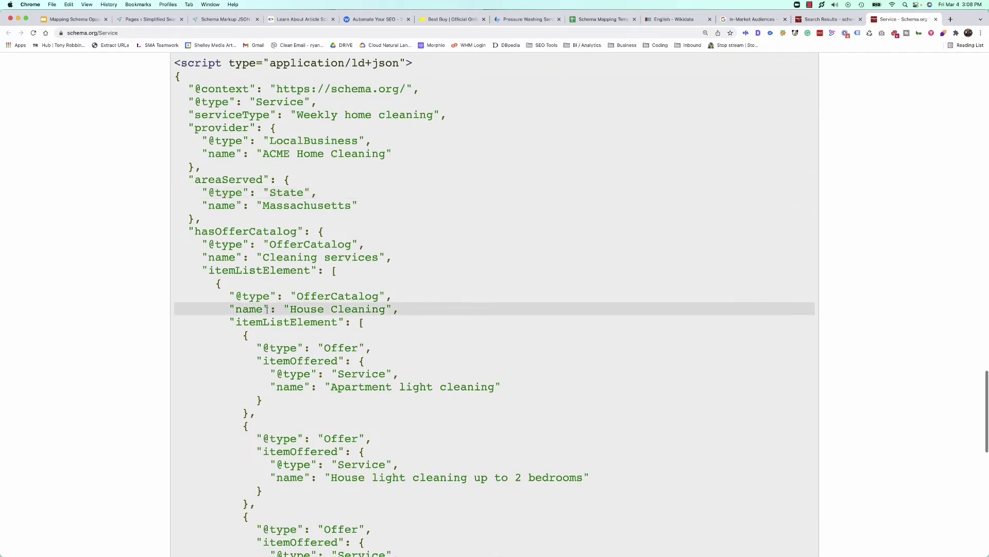
pyautogui.scroll(-9, 266, 309)
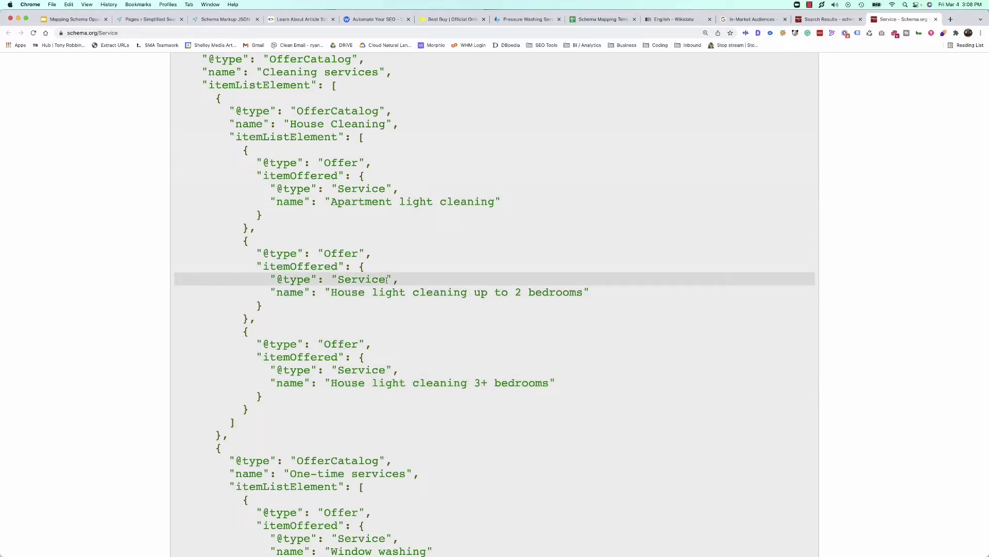
# Switch to the Simplified Search WordPress pages list, enlarge it to 150%, and open the Schema Course Landing Page for editing
pyautogui.click(154, 19)
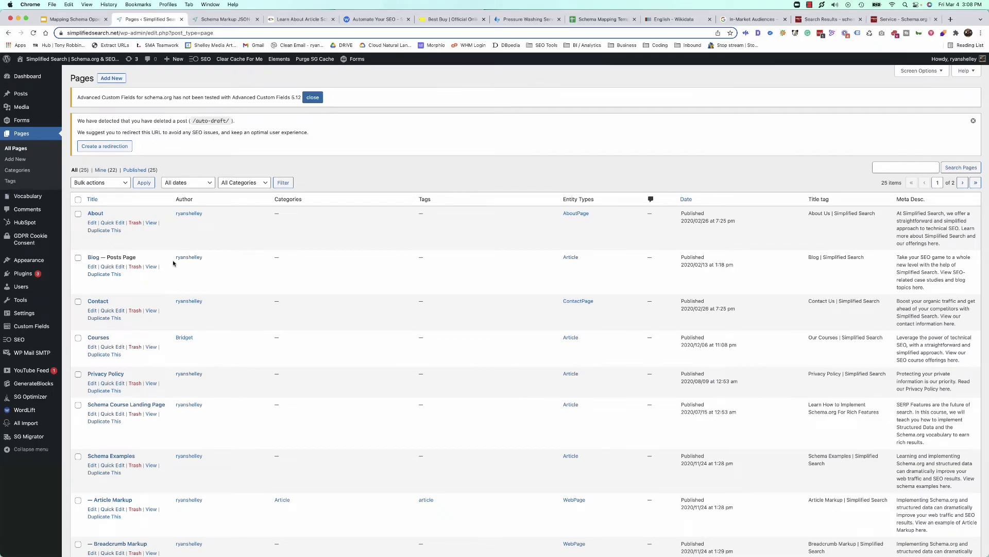
pyautogui.press('super+plus')
pyautogui.press('super+plus')
pyautogui.press('super+plus')
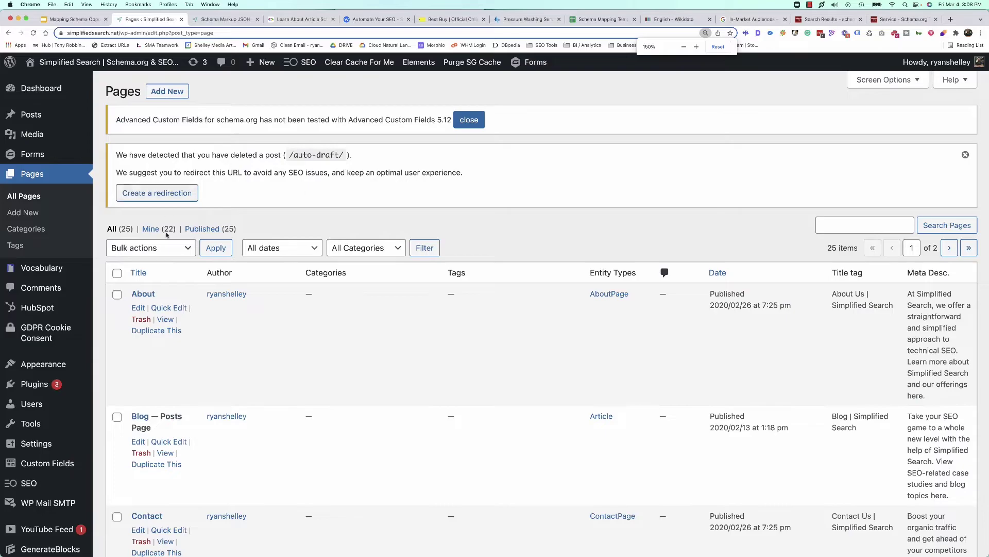
pyautogui.scroll(-5, 211, 258)
pyautogui.scroll(-8, 214, 257)
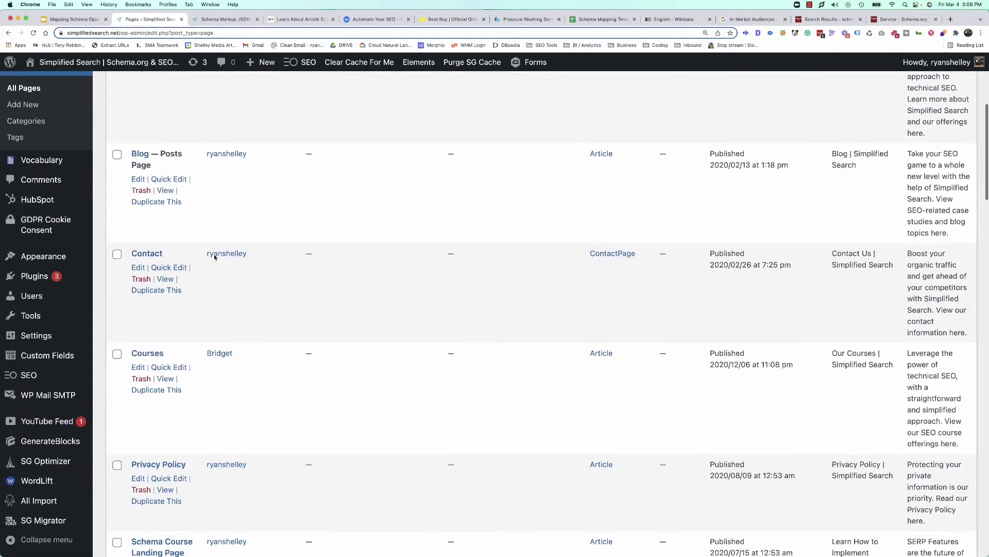
pyautogui.scroll(-4, 261, 237)
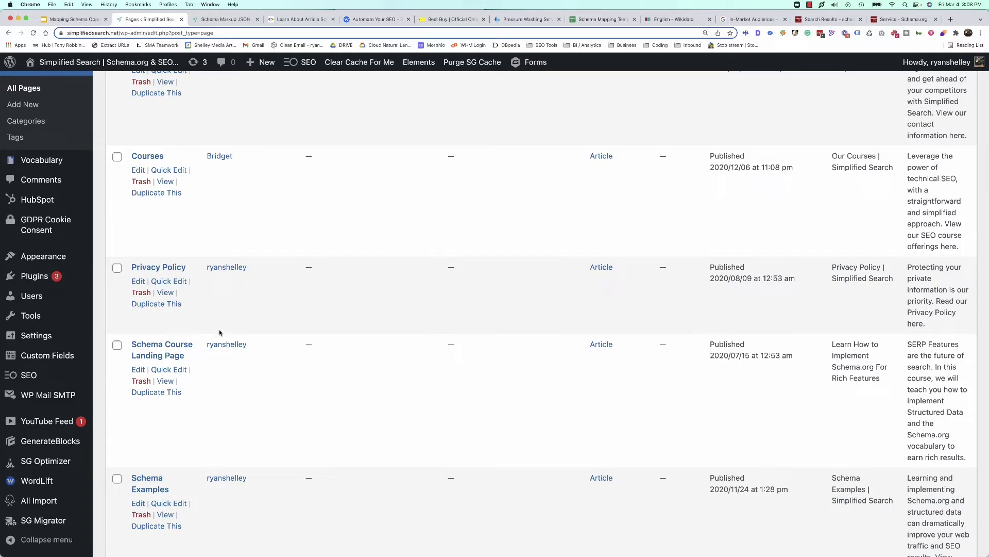
pyautogui.click(138, 369)
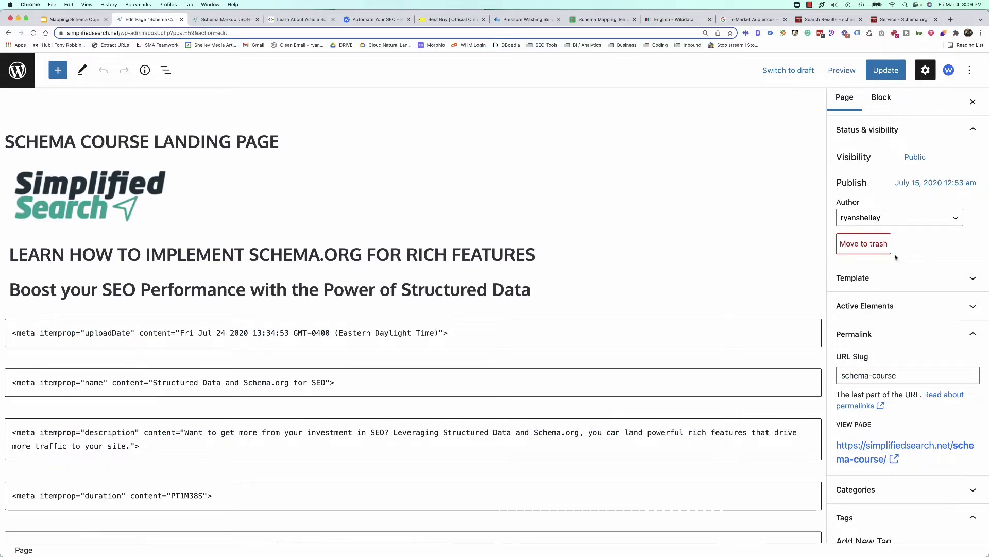
# Search the page's entity types for "service" and assign the Service type to it
pyautogui.scroll(-10, 895, 257)
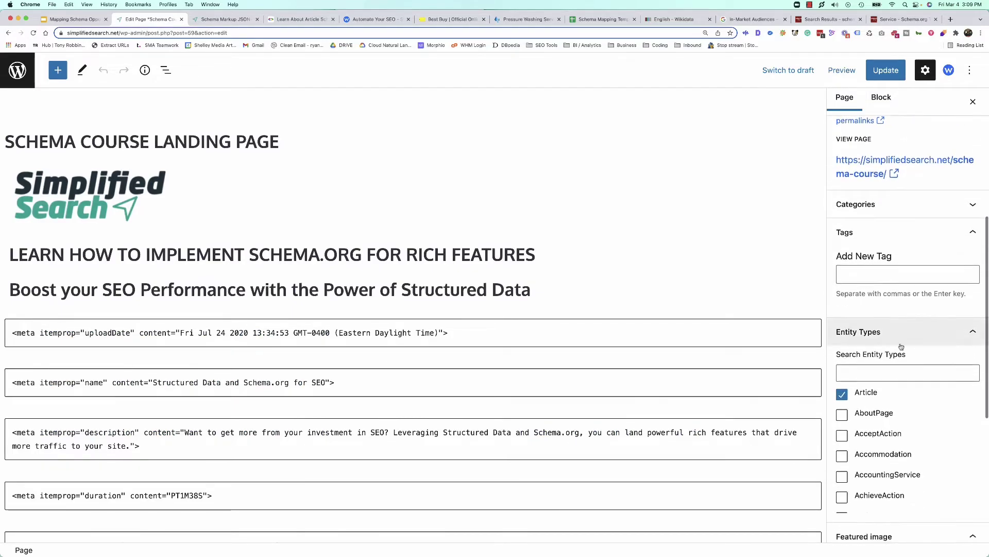
pyautogui.scroll(-3, 901, 346)
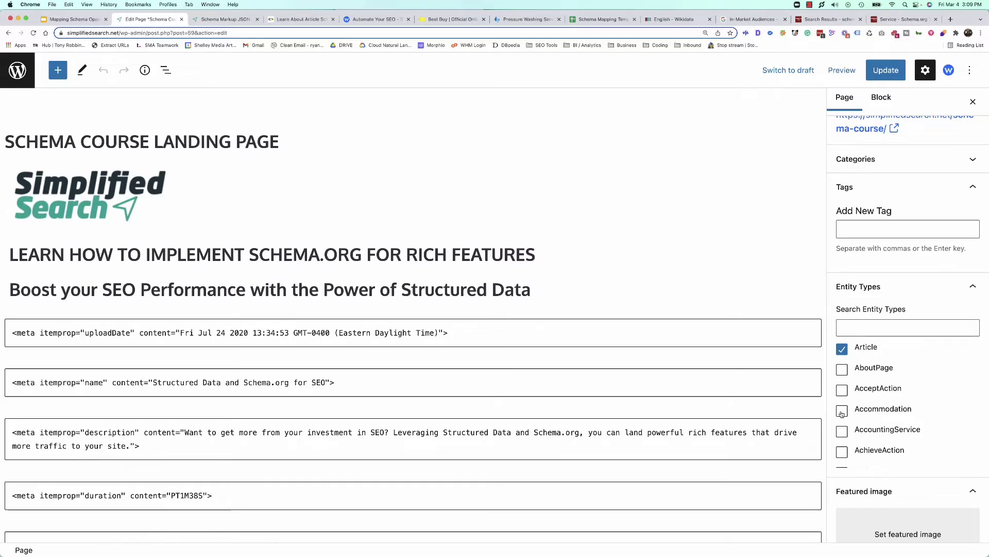
pyautogui.click(858, 329)
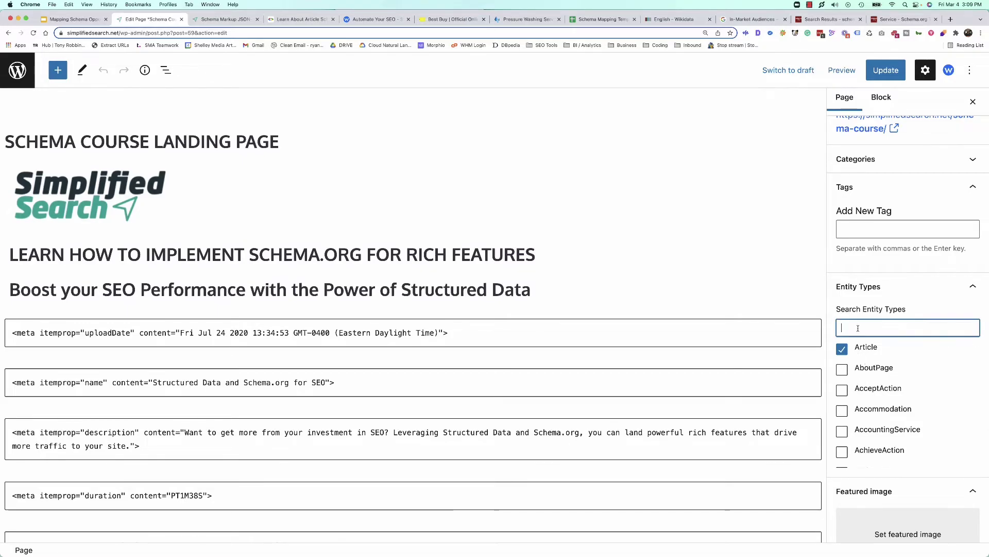
pyautogui.write('service')
pyautogui.scroll(-5, 880, 374)
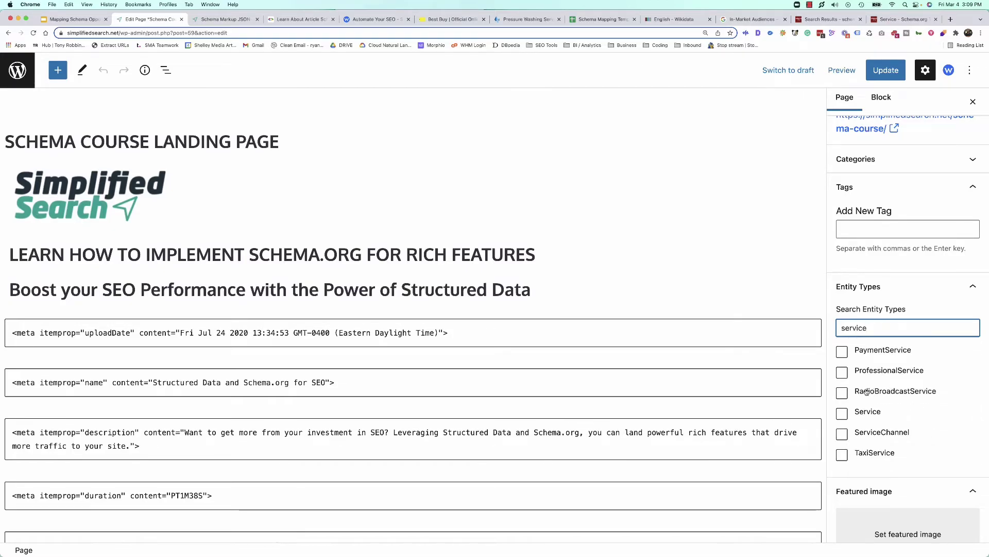
pyautogui.click(842, 414)
# Examine the page's Service schema fields from Area Served through Audience, Category, Is Related To and Is Similar To
pyautogui.scroll(-20, 782, 286)
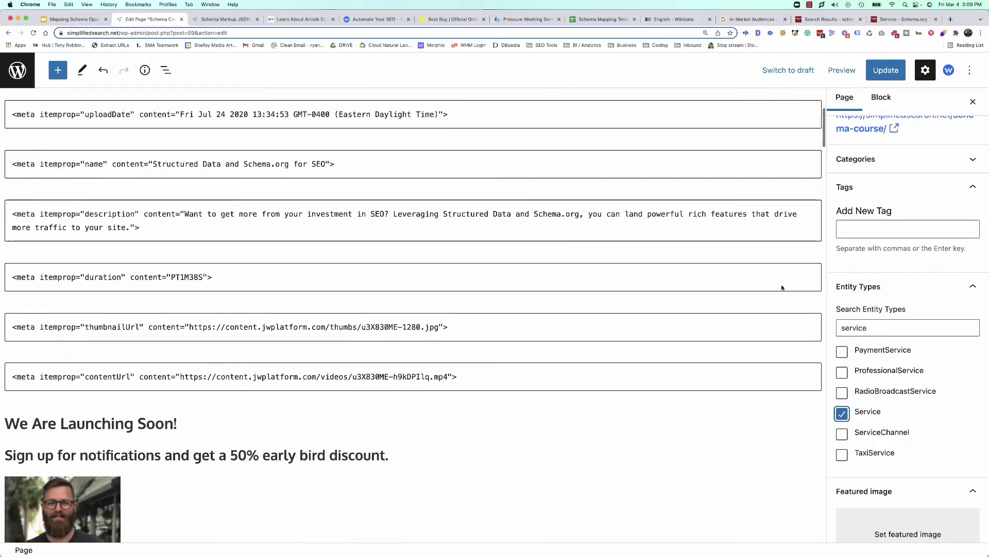
pyautogui.scroll(-20, 782, 287)
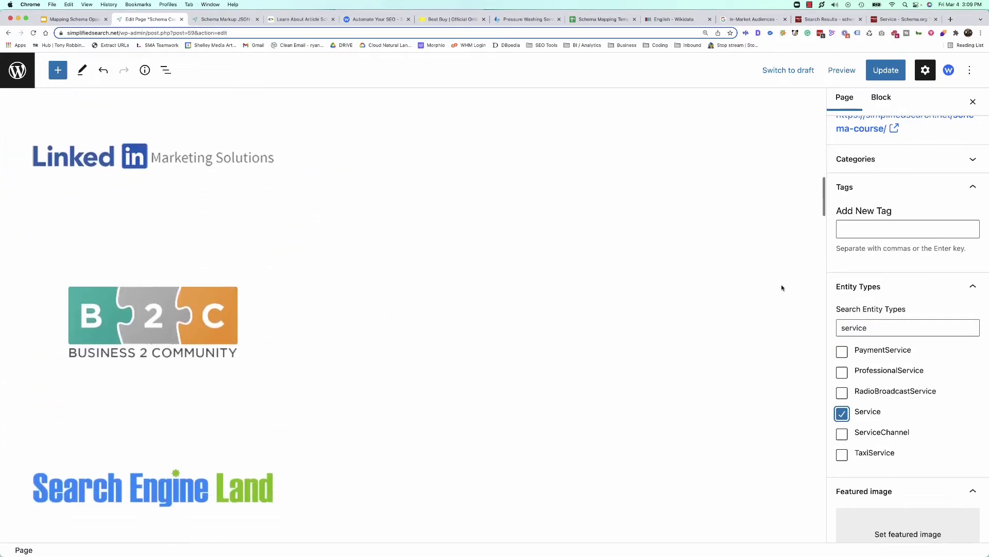
pyautogui.scroll(-15, 782, 288)
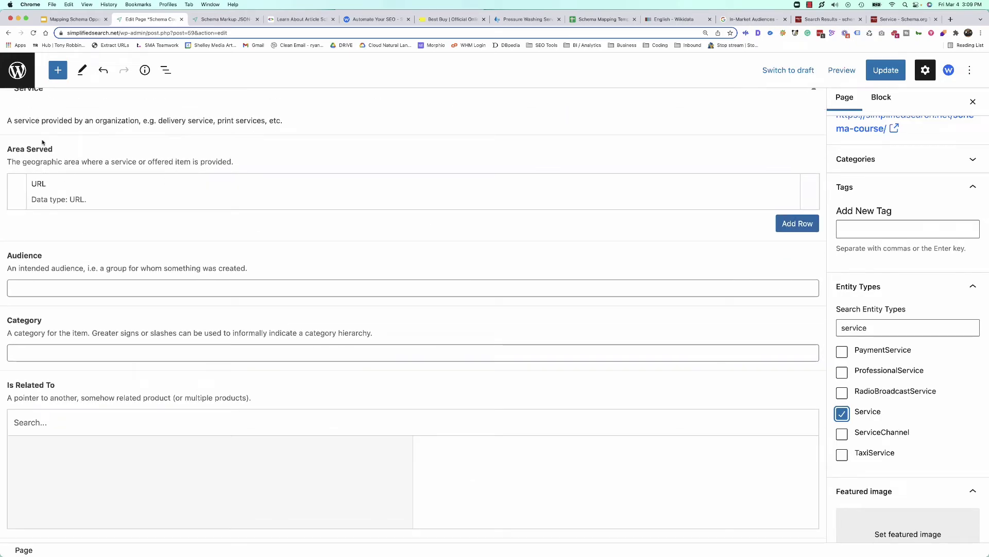
pyautogui.scroll(1, 42, 142)
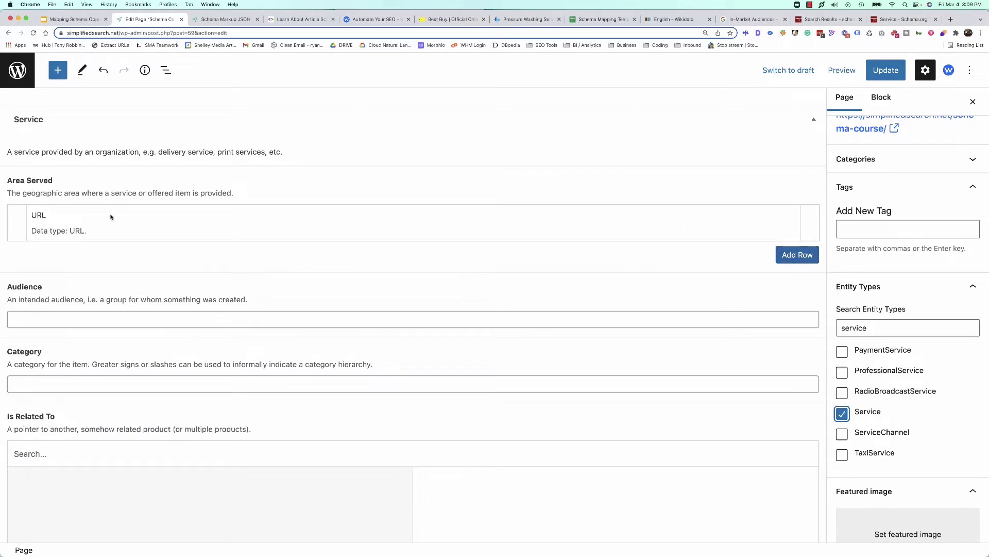
pyautogui.scroll(-3, 112, 205)
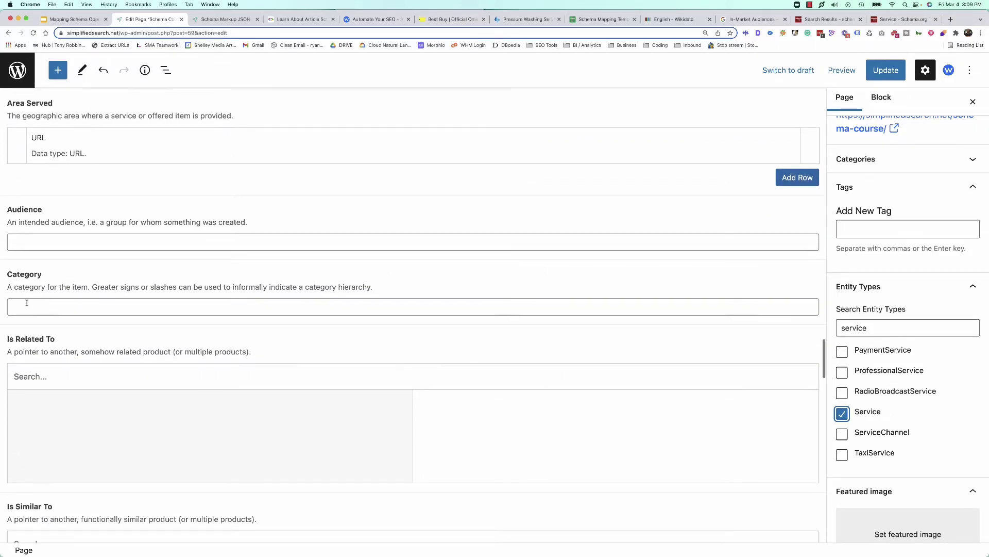
pyautogui.scroll(-2, 57, 299)
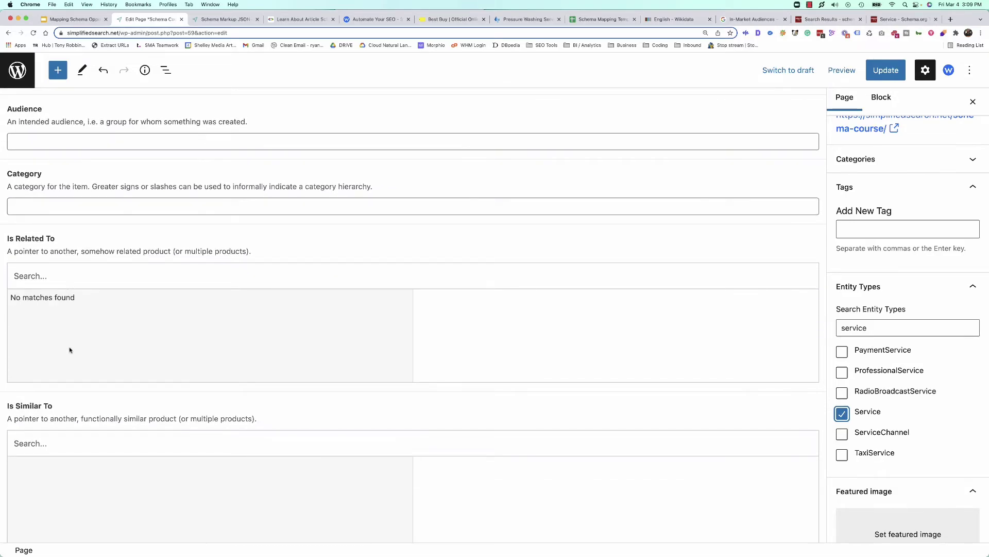
pyautogui.scroll(-3, 57, 309)
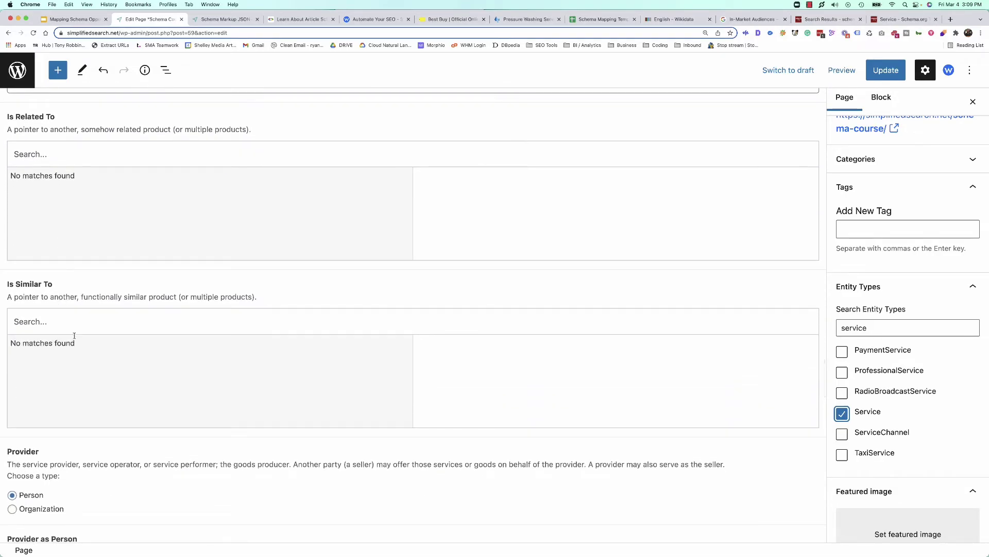
# Set the Service provider type to Organization and review the Service Type, Service Output and Offers fields
pyautogui.scroll(-6, 74, 335)
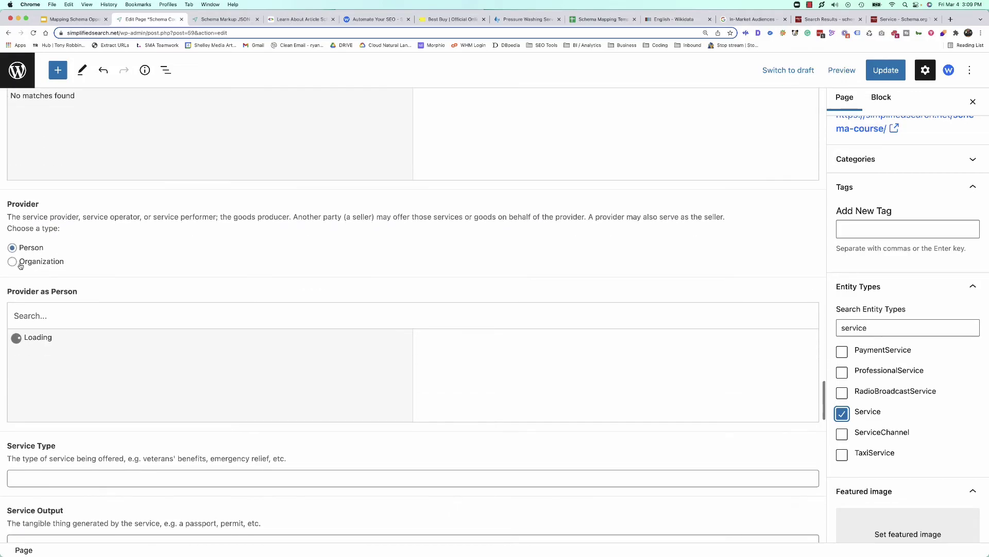
pyautogui.click(13, 261)
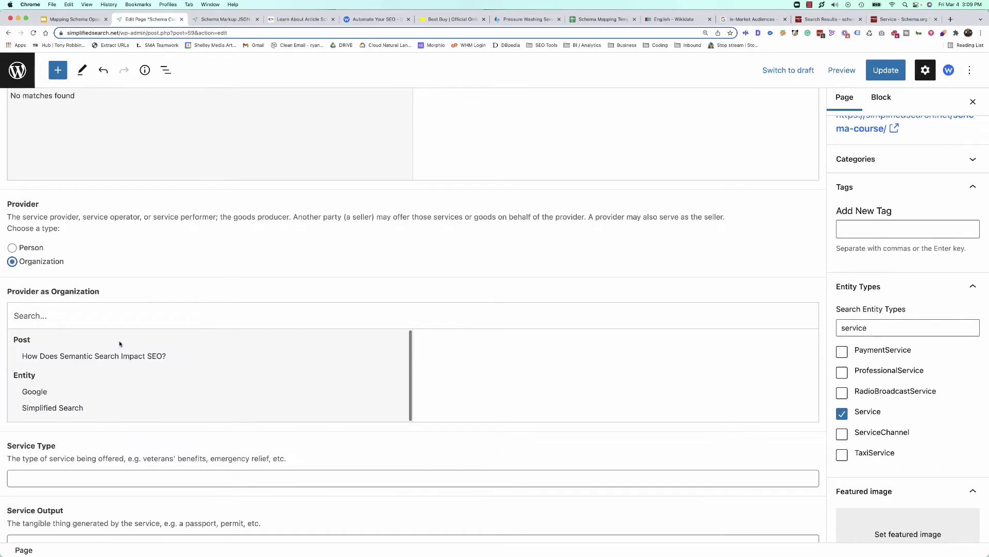
pyautogui.scroll(-5, 106, 314)
pyautogui.scroll(-5, 88, 367)
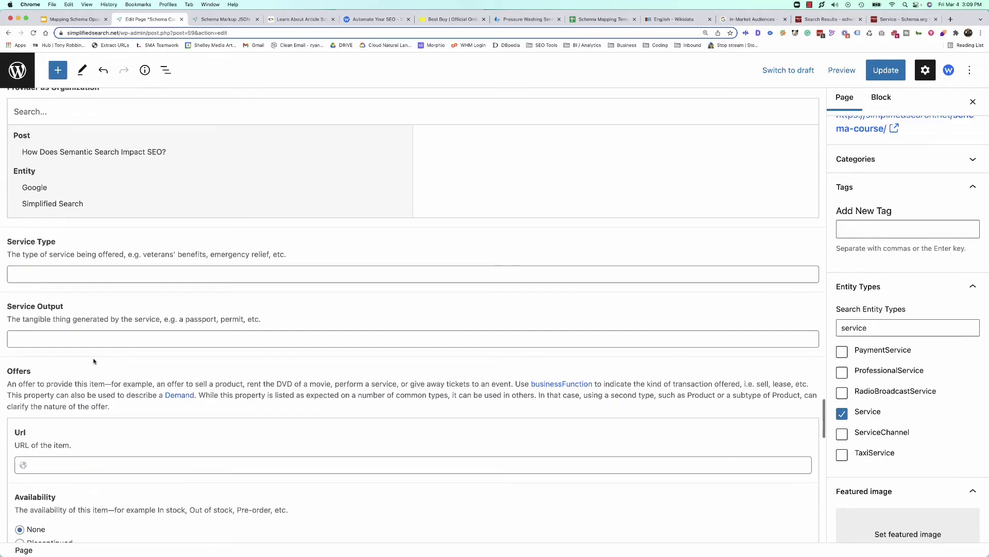
pyautogui.scroll(-2, 88, 367)
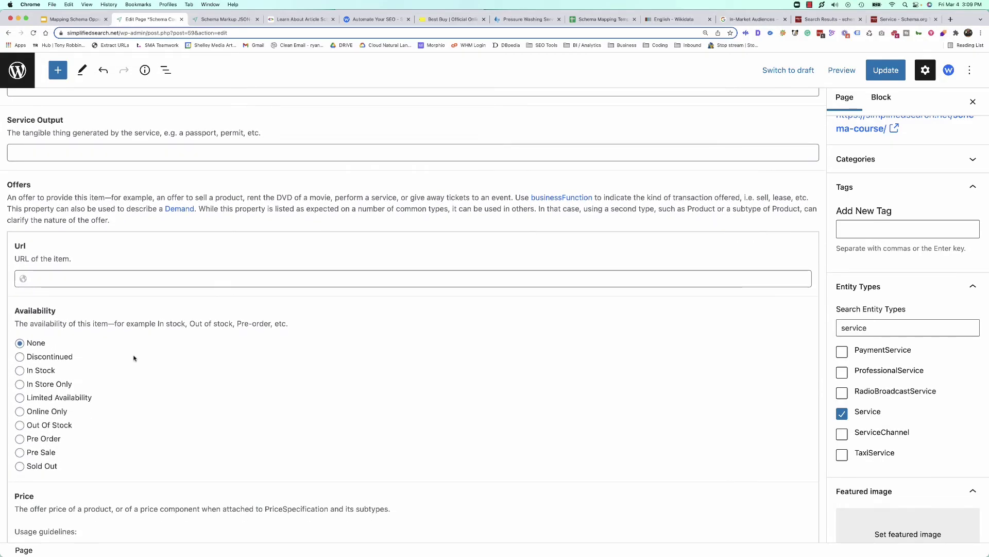